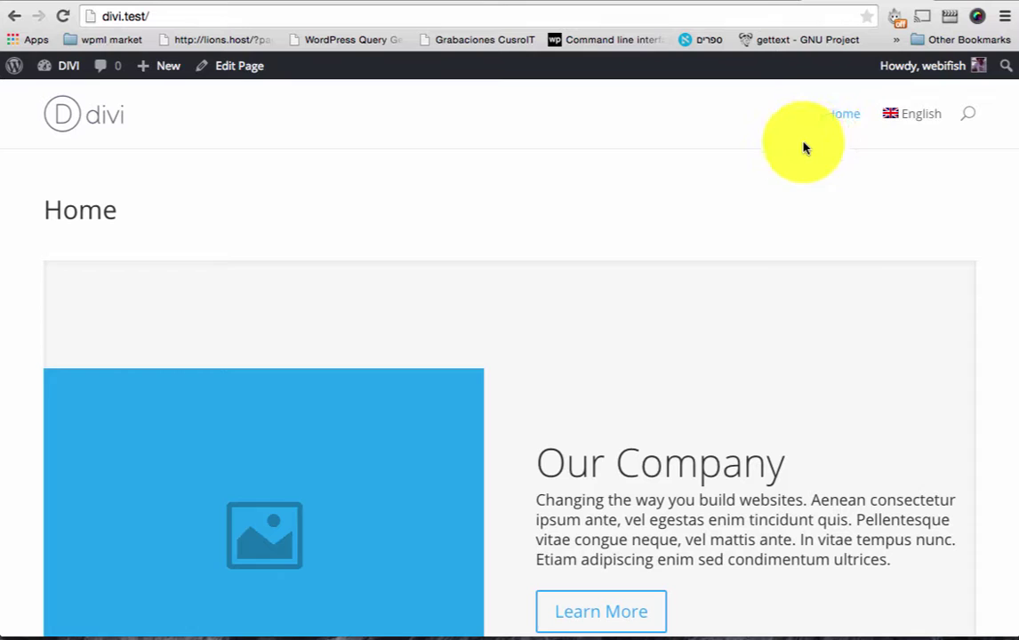
# - Browse the Spanish Inicio home page past Nuestra Empresa and the Aprenda Mas button, then return to the top
pyautogui.moveTo(928, 129)
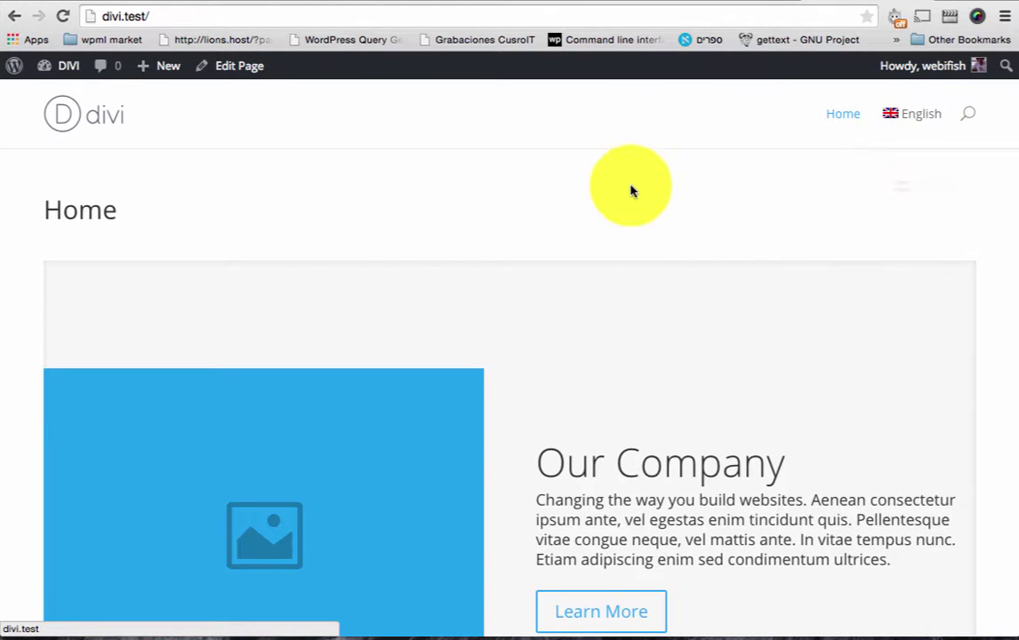
pyautogui.scroll(-10, 632, 189)
pyautogui.scroll(-9, 632, 191)
pyautogui.scroll(-10, 630, 186)
pyautogui.scroll(-5, 631, 192)
pyautogui.scroll(20, 630, 191)
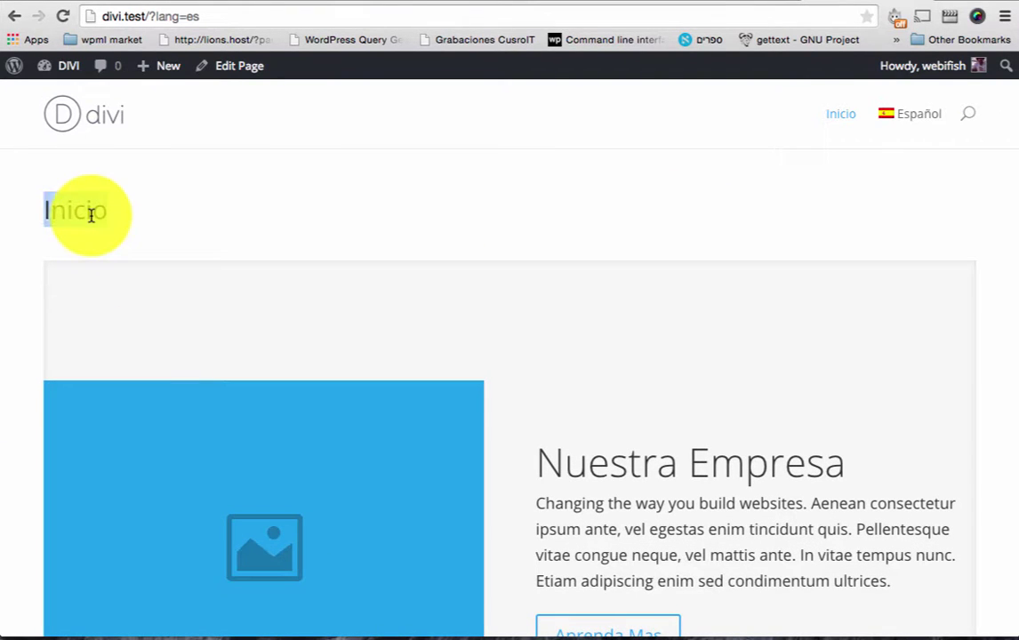
pyautogui.click(388, 188)
pyautogui.scroll(-3, 743, 212)
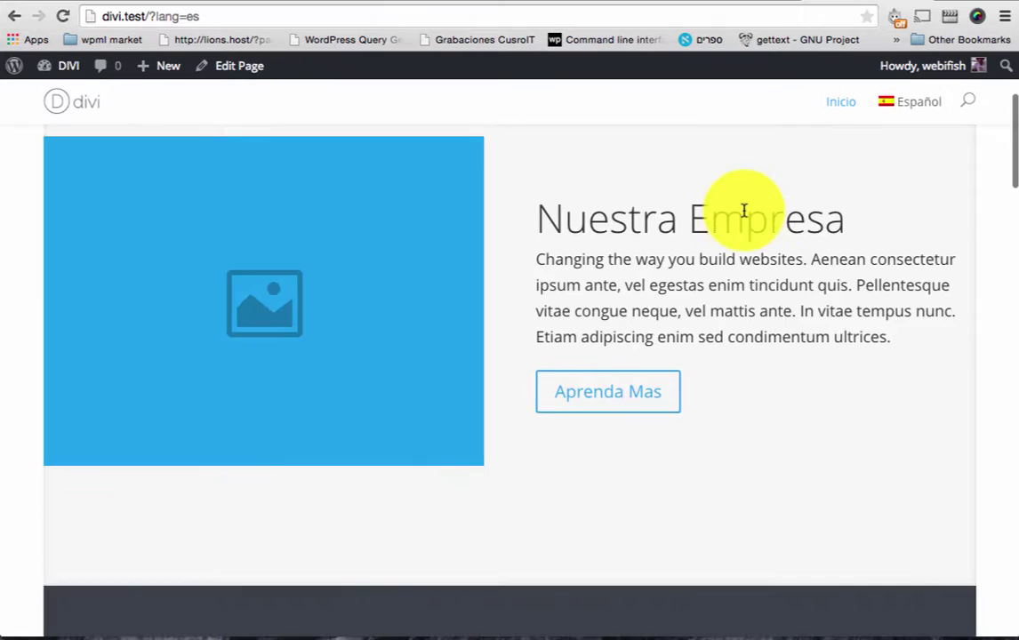
pyautogui.scroll(-3, 743, 212)
pyautogui.scroll(-2, 744, 213)
pyautogui.scroll(-1, 745, 216)
pyautogui.scroll(-2, 623, 447)
pyautogui.scroll(-1, 623, 447)
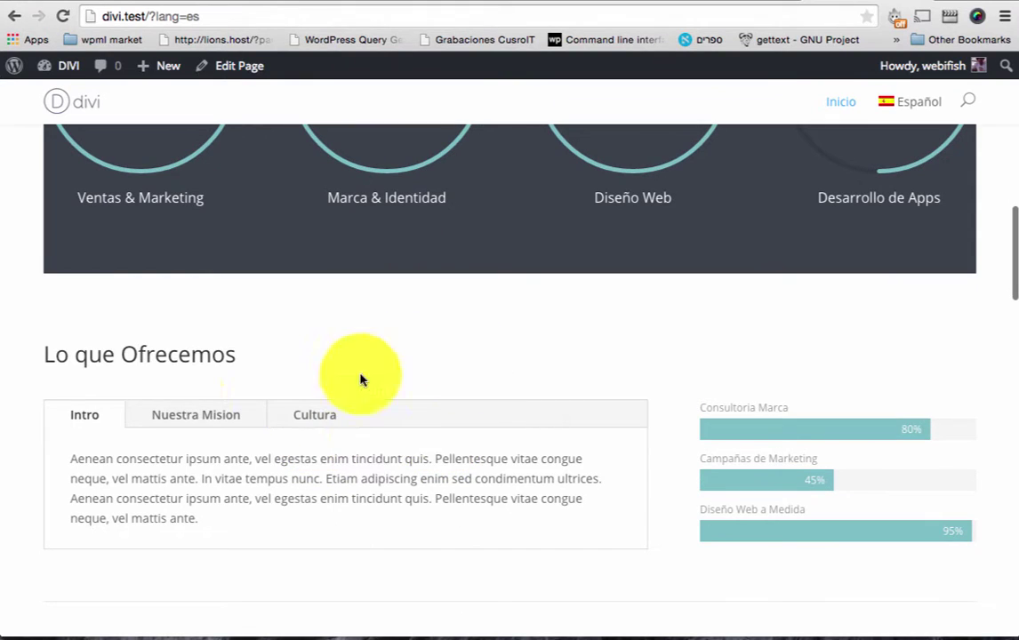
pyautogui.scroll(-1, 560, 387)
pyautogui.scroll(-2, 630, 357)
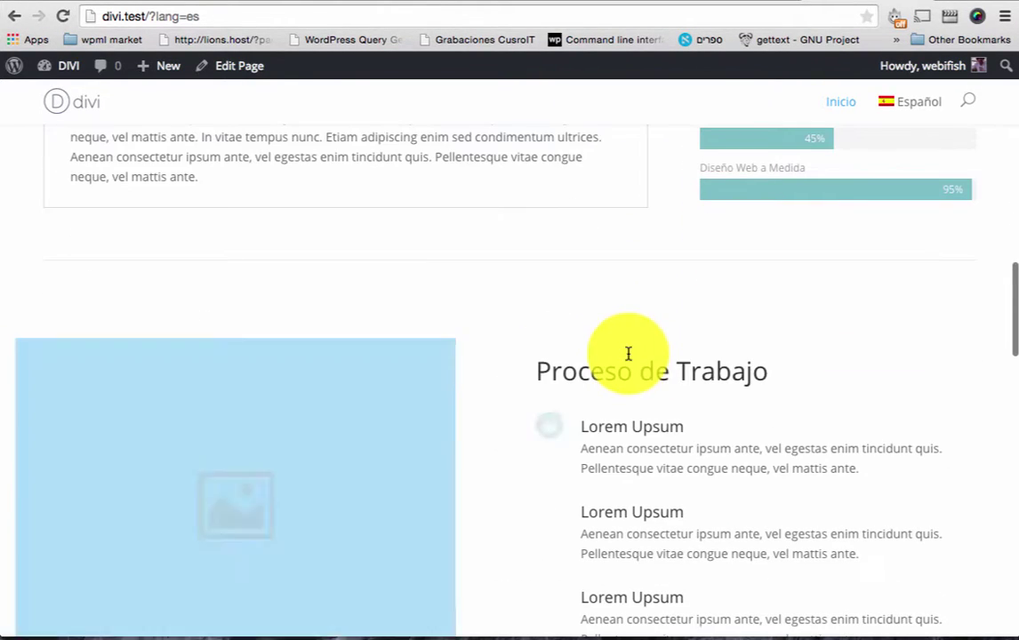
pyautogui.scroll(10, 659, 320)
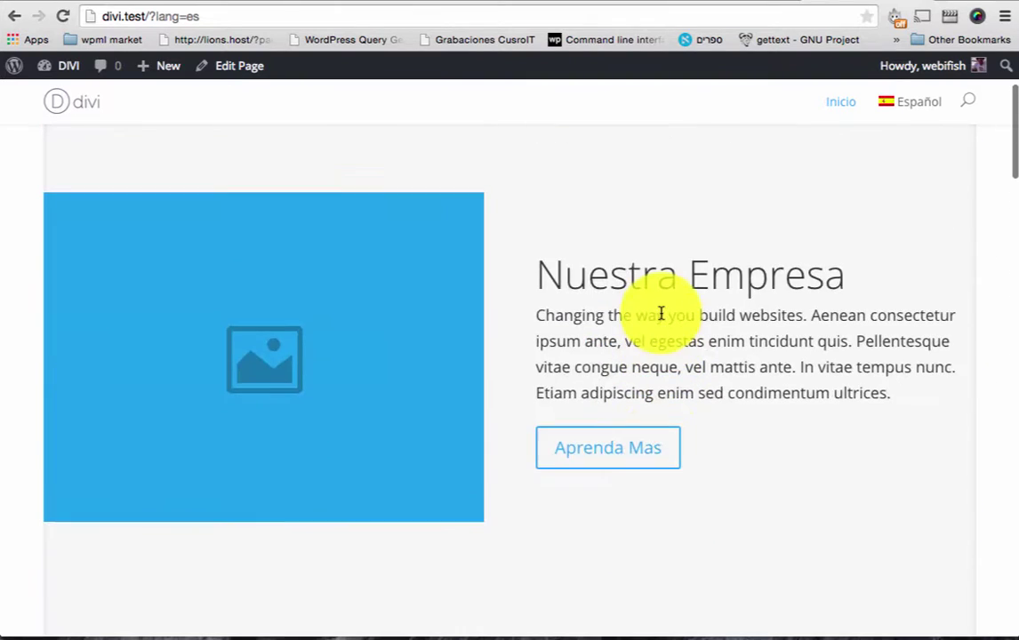
pyautogui.scroll(3, 741, 245)
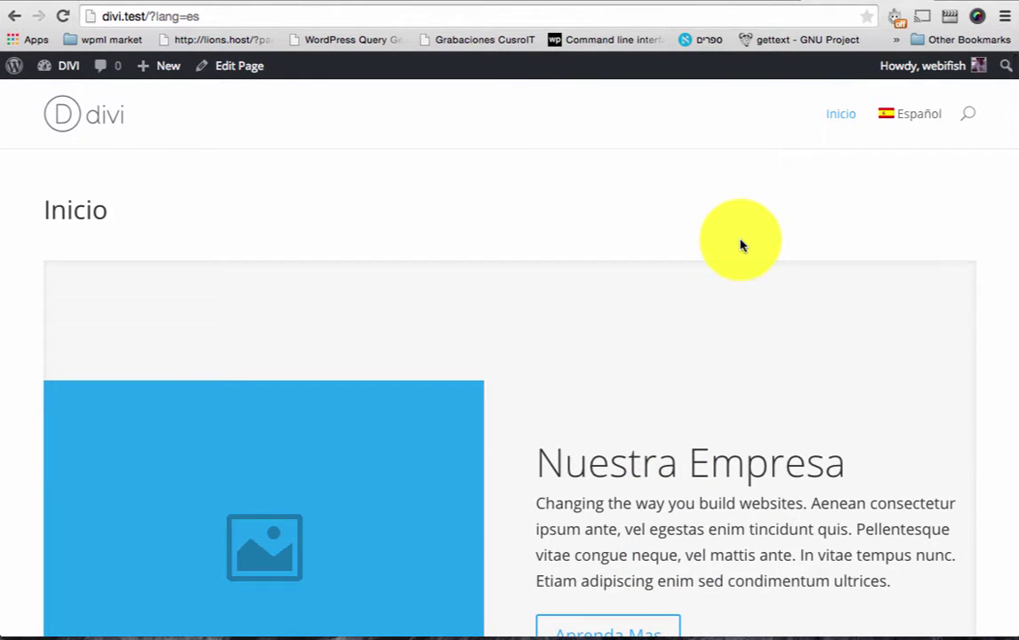
# - Go to the admin Pages list showing only English content
pyautogui.click(756, 2)
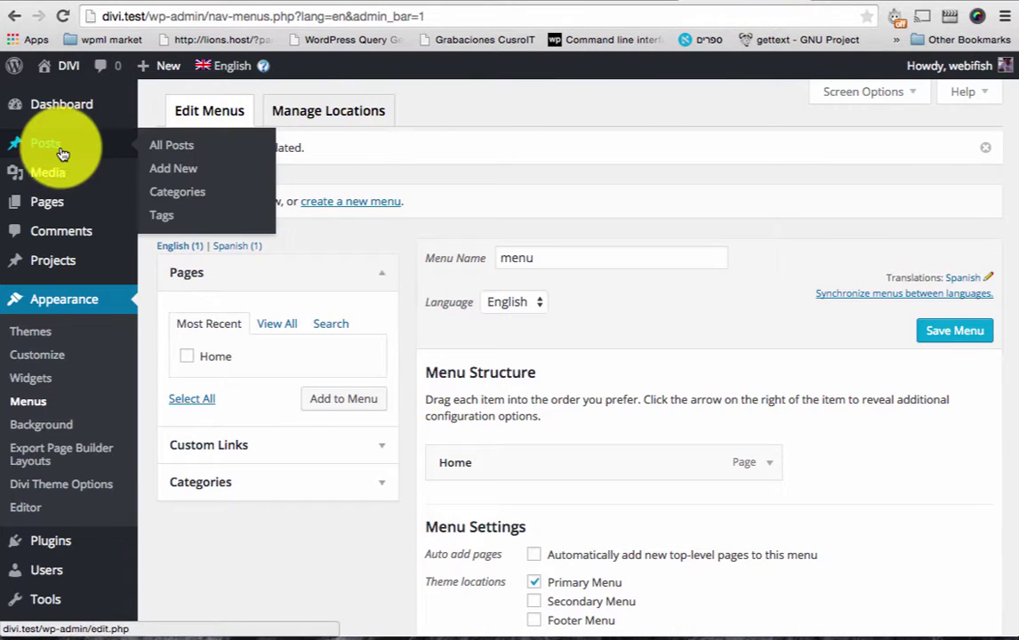
pyautogui.click(68, 200)
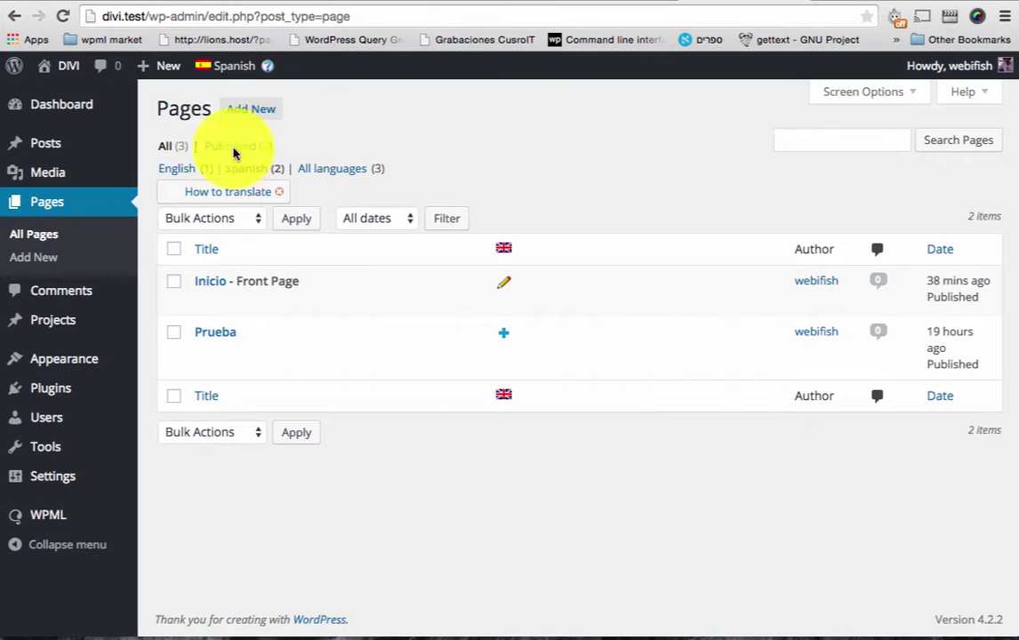
pyautogui.moveTo(228, 75)
pyautogui.click(233, 100)
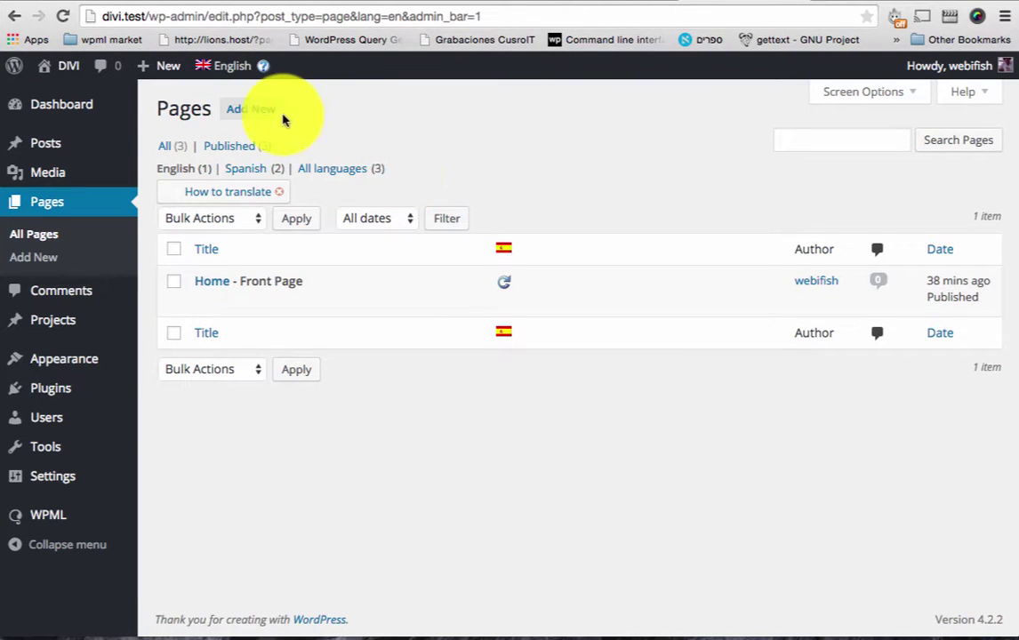
# - Start a new page titled 'Contact' and switch it to the Divi Page Builder
pyautogui.click(275, 118)
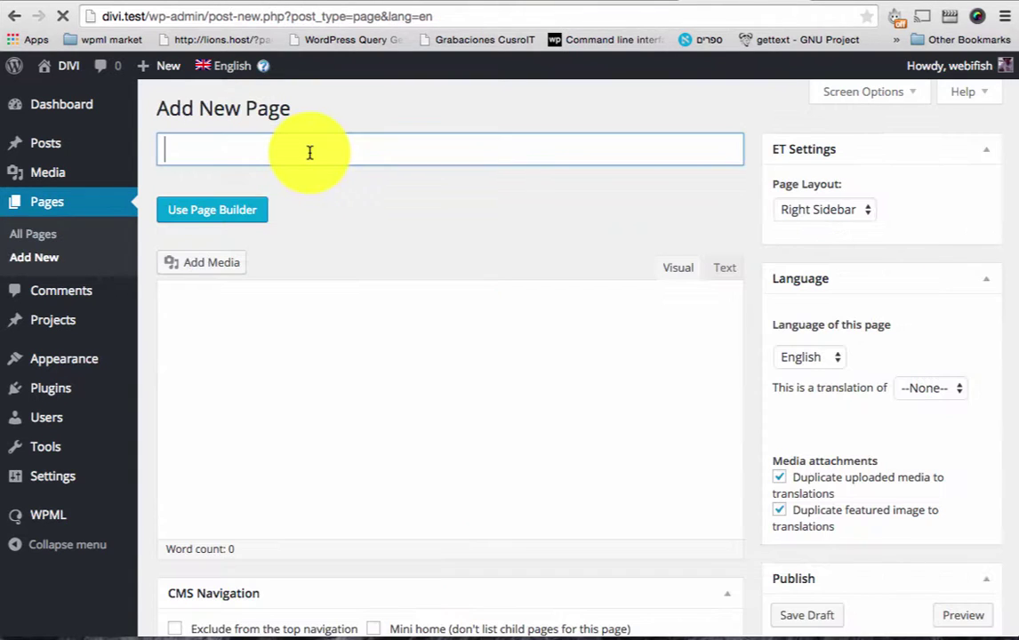
pyautogui.write('Contact')
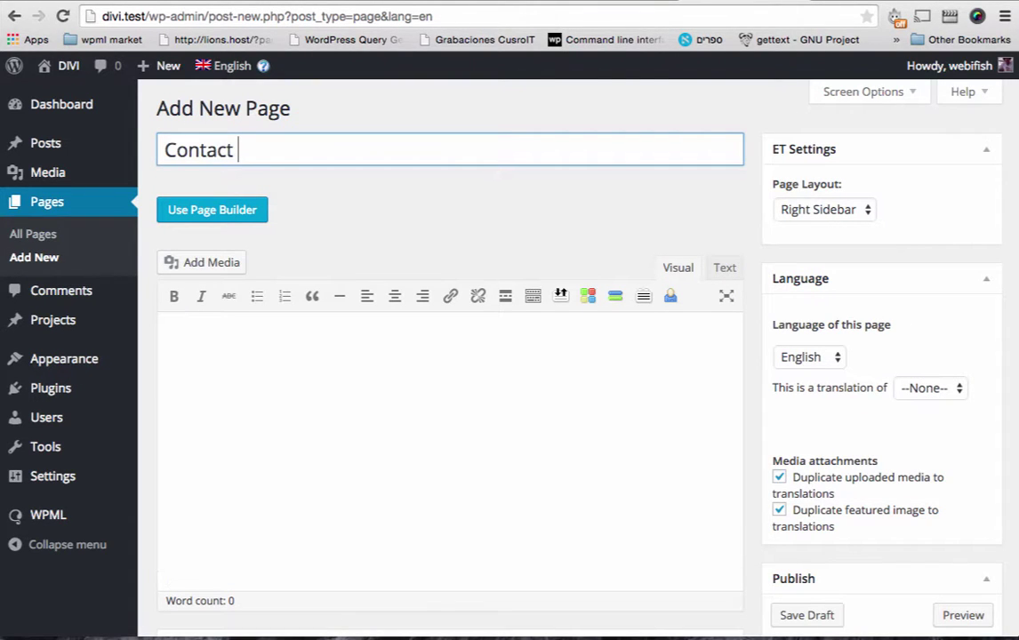
pyautogui.click(218, 212)
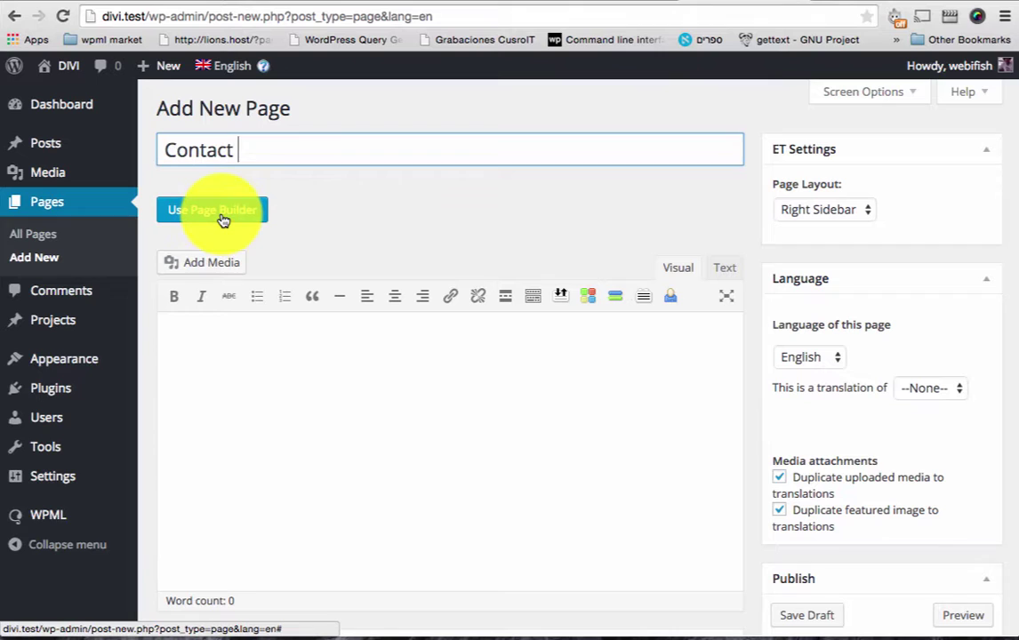
pyautogui.click(222, 217)
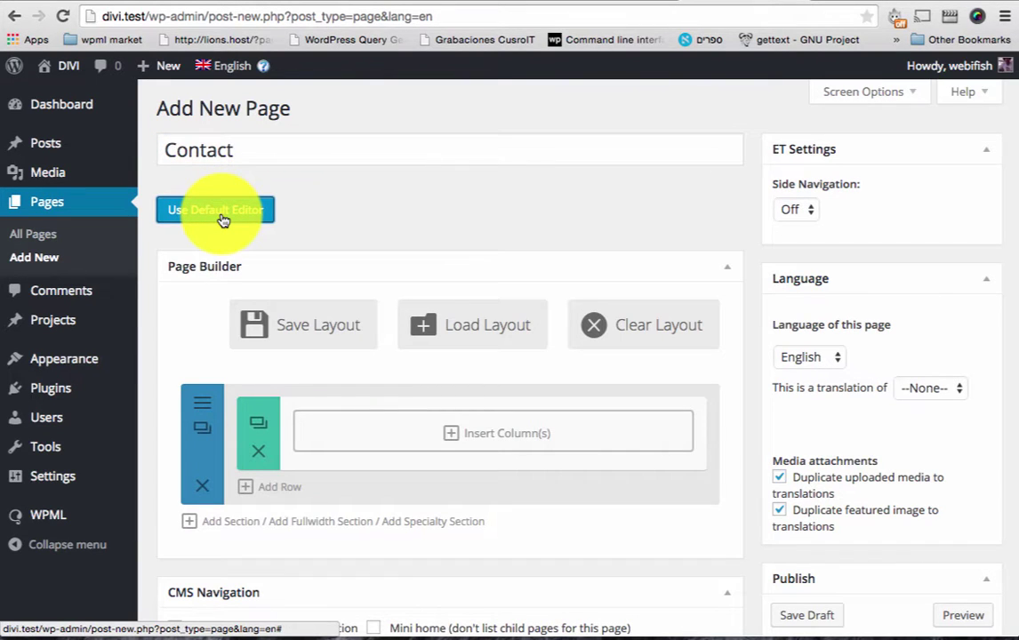
pyautogui.scroll(-1, 426, 206)
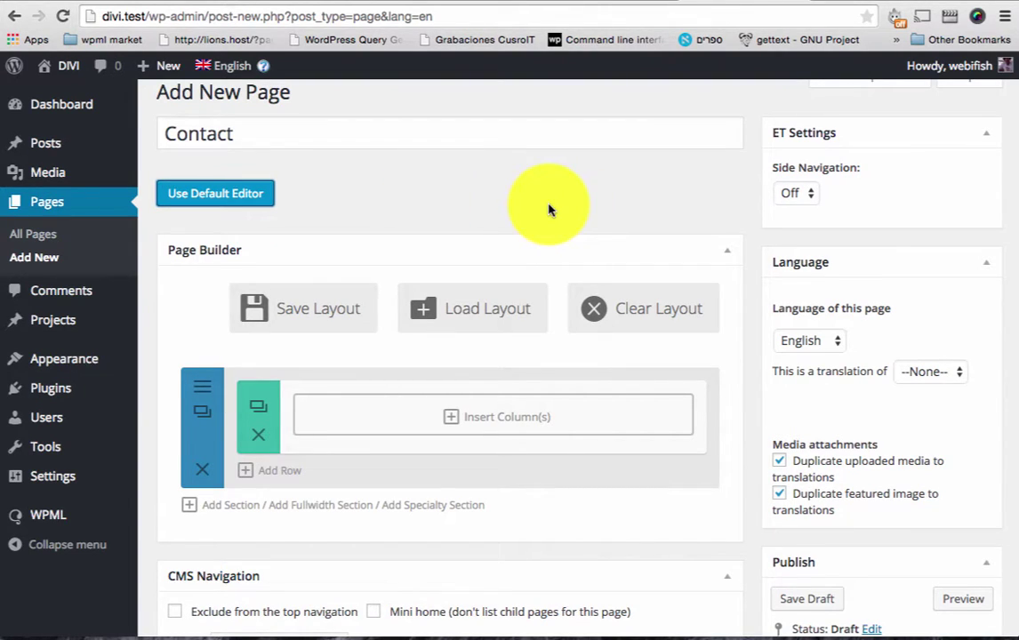
# - Load Divi's predefined Contact Us layout into the Contact page
pyautogui.click(475, 309)
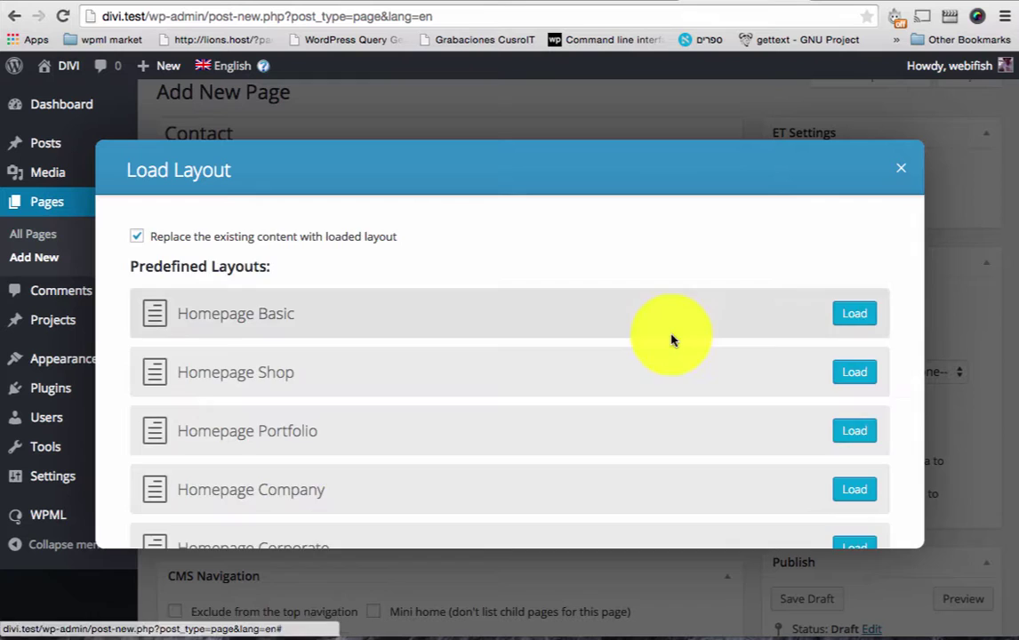
pyautogui.scroll(-12, 671, 337)
pyautogui.scroll(-5, 671, 337)
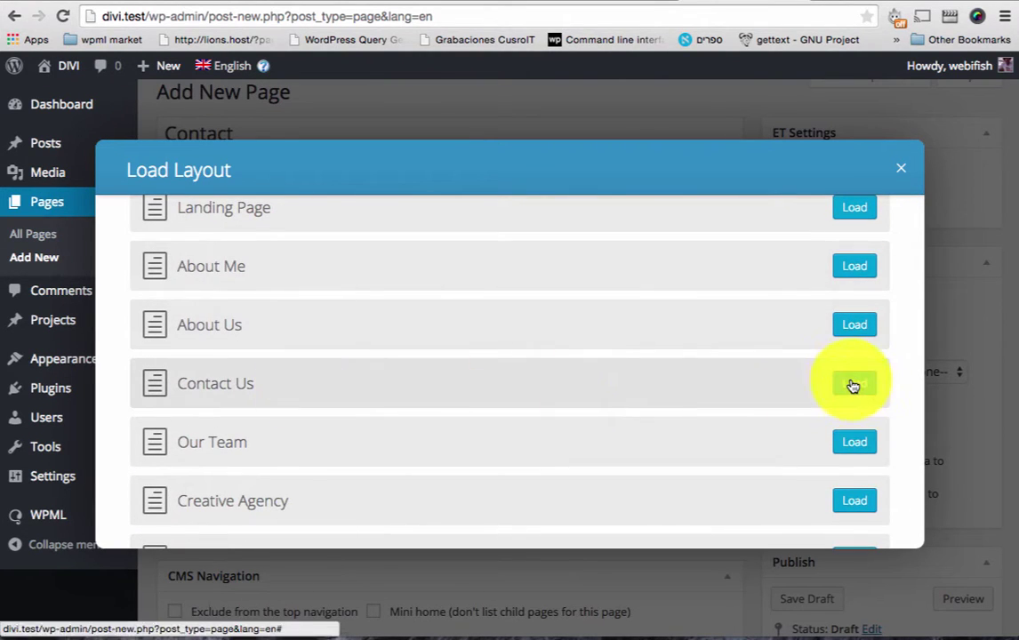
pyautogui.click(851, 386)
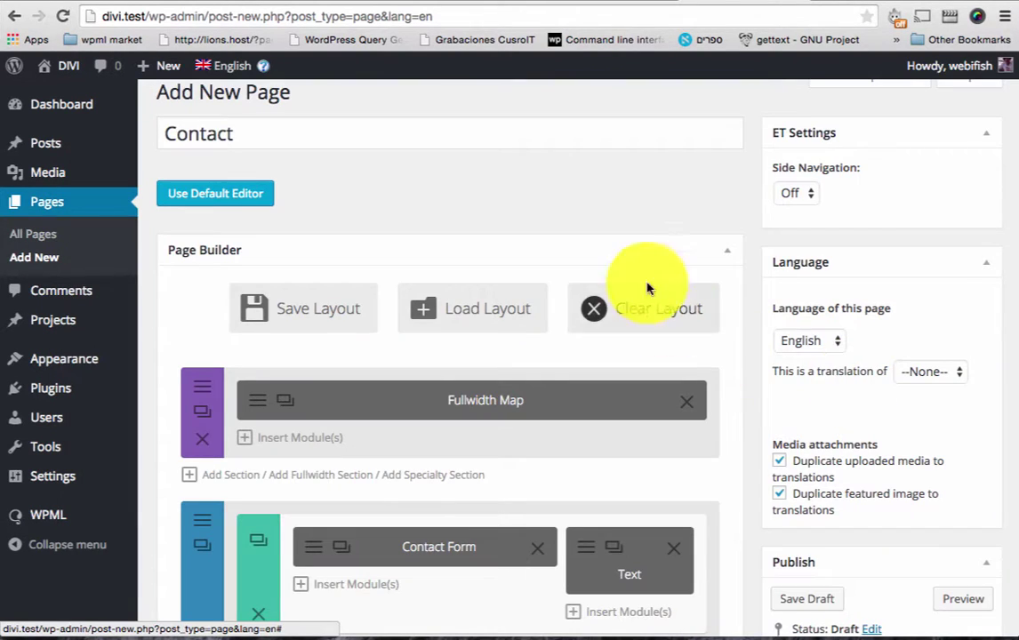
# - Publish the new Contact page
pyautogui.scroll(-1, 674, 271)
pyautogui.scroll(-5, 674, 275)
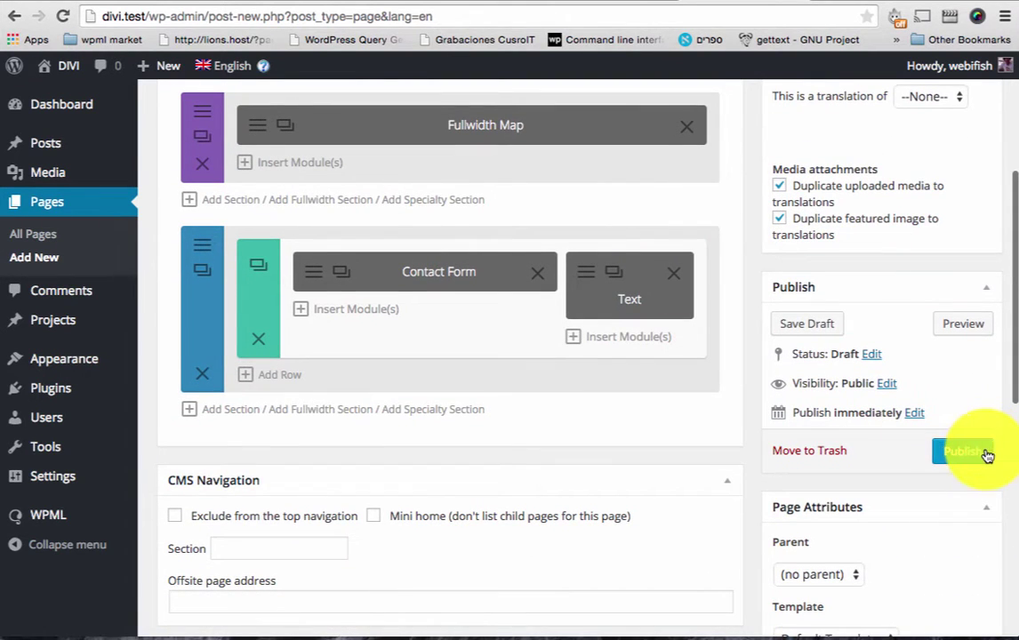
pyautogui.click(983, 452)
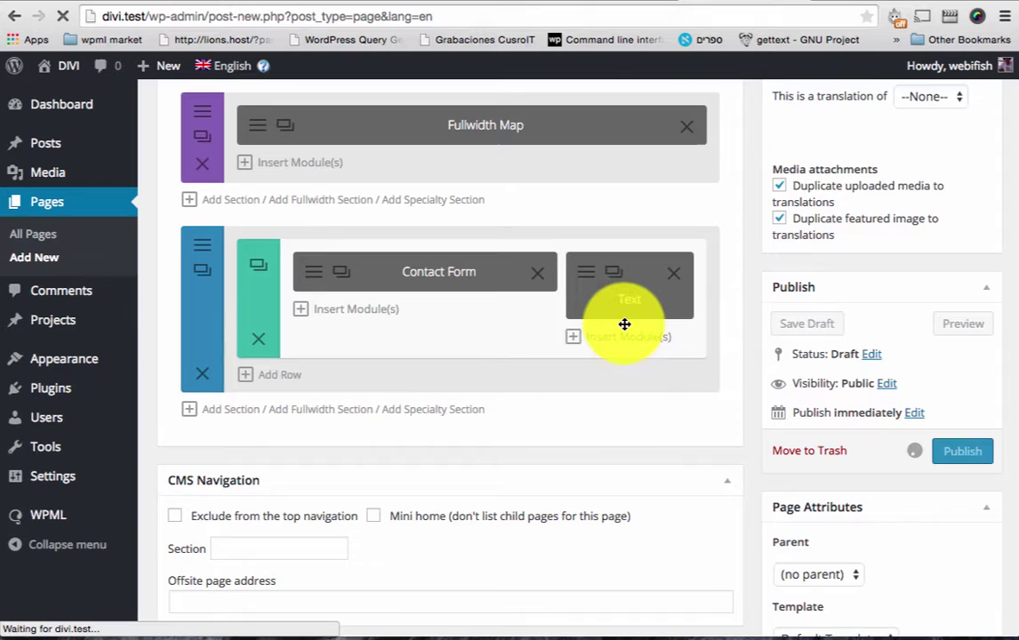
pyautogui.scroll(6, 624, 324)
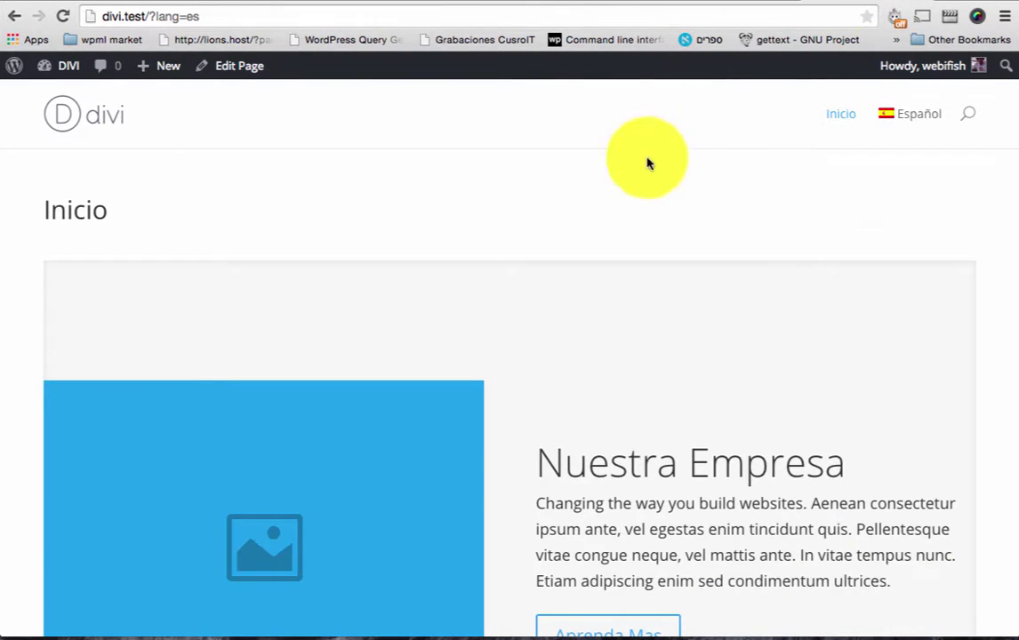
# - Load the live English Contact page and scroll through its map, Get In Touch form and More Info
pyautogui.moveTo(897, 114)
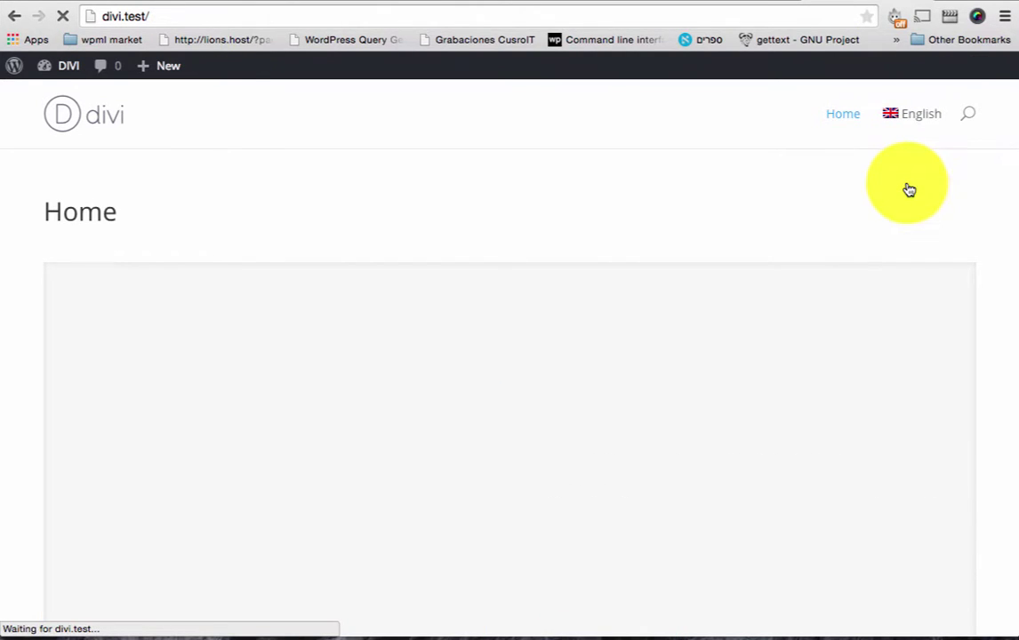
pyautogui.click(332, 17)
pyautogui.press('Right')
pyautogui.write('cont')
pyautogui.press('Down')
pyautogui.press('Return')
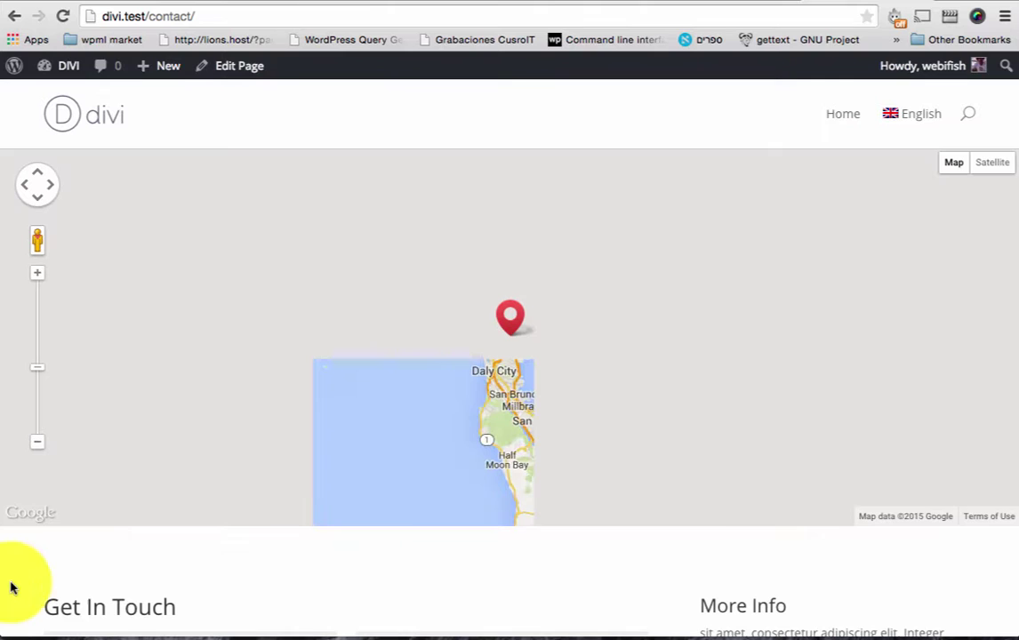
pyautogui.scroll(-5, 12, 583)
pyautogui.scroll(-2, 12, 583)
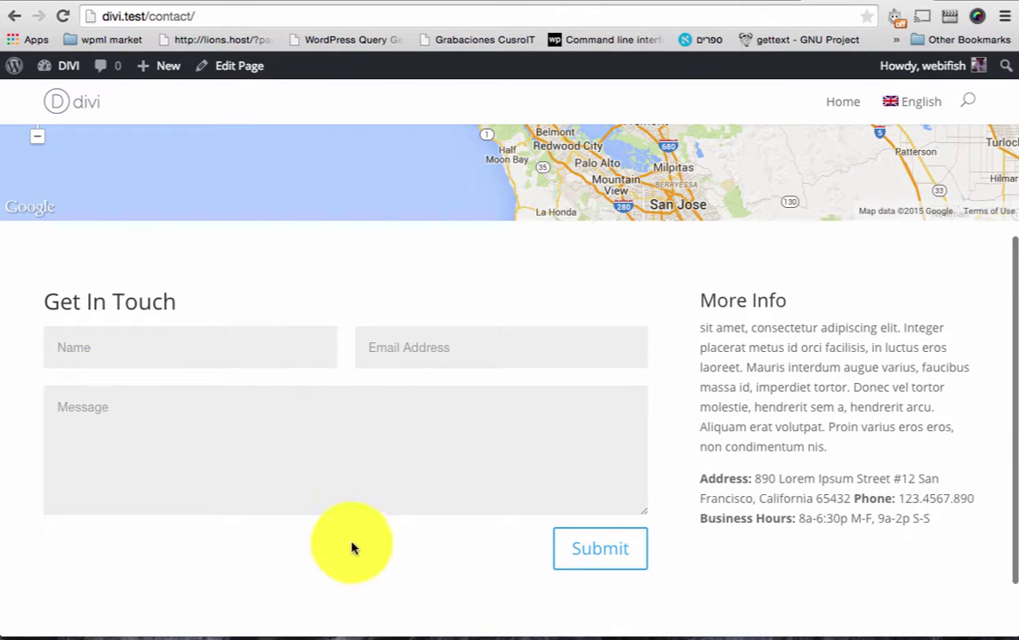
pyautogui.scroll(-2, 355, 551)
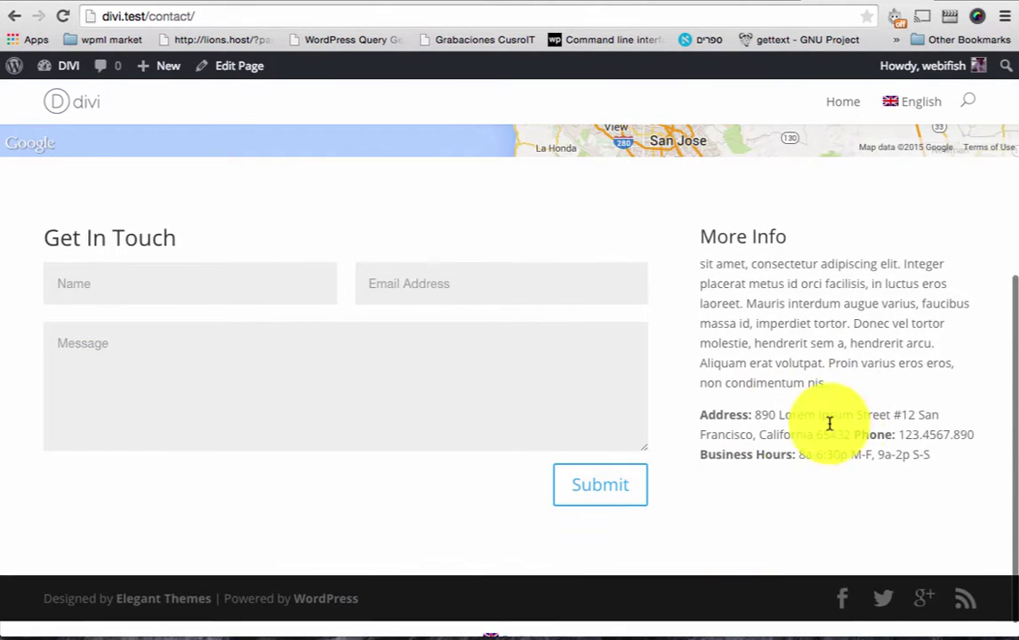
pyautogui.scroll(5, 832, 439)
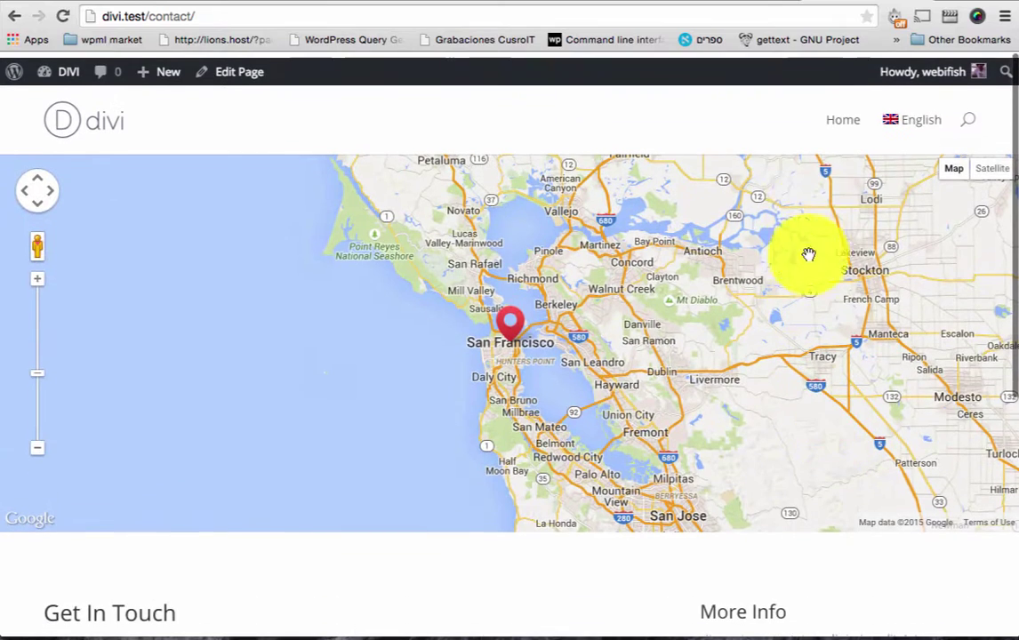
# - Create a Spanish duplicate of the Contact page from the Language box
pyautogui.click(711, 2)
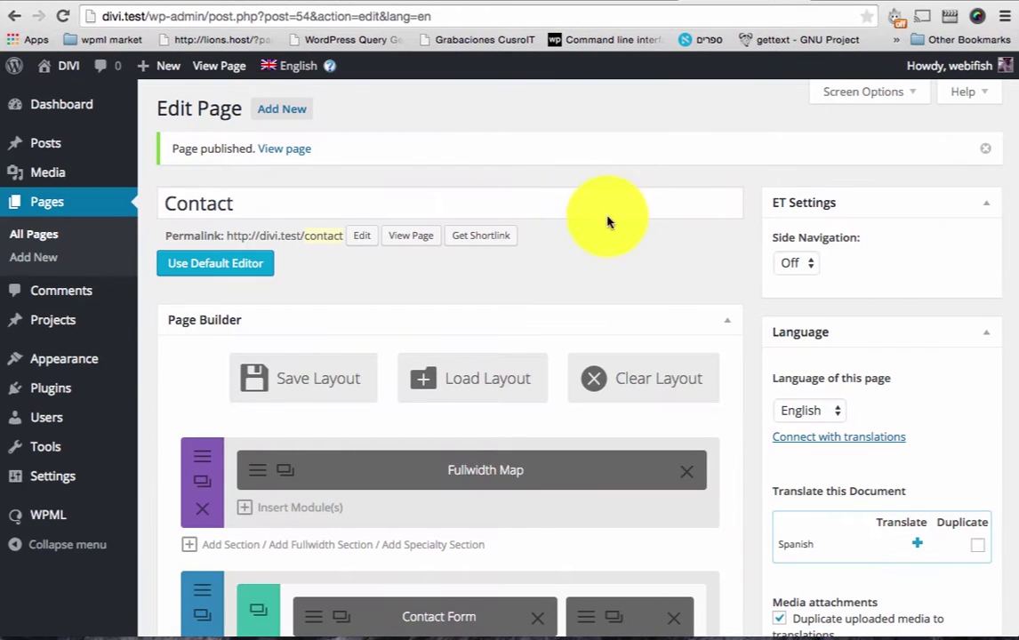
pyautogui.scroll(-2, 656, 287)
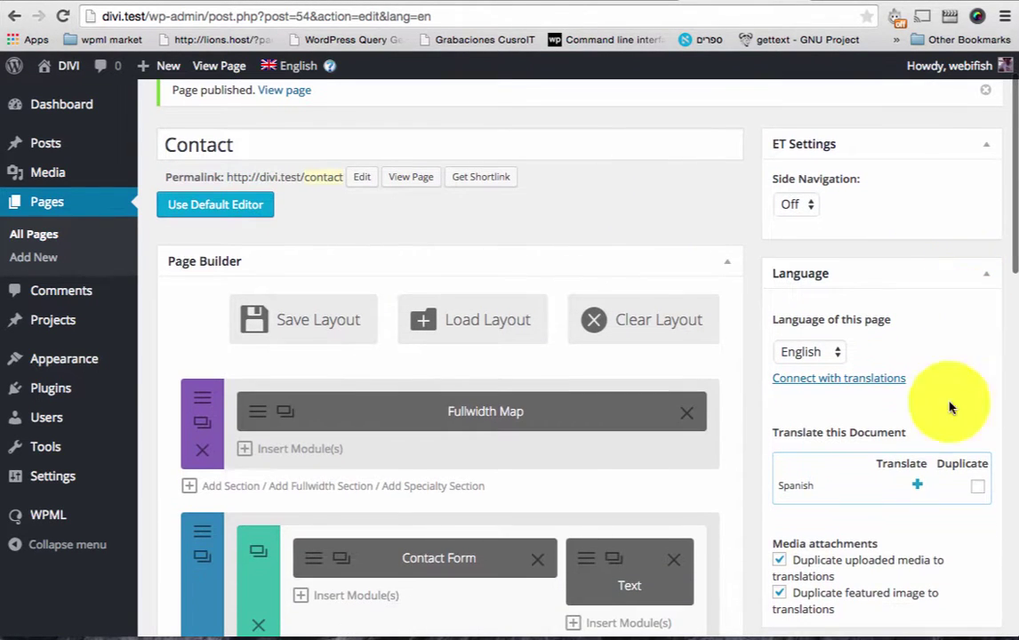
pyautogui.click(977, 487)
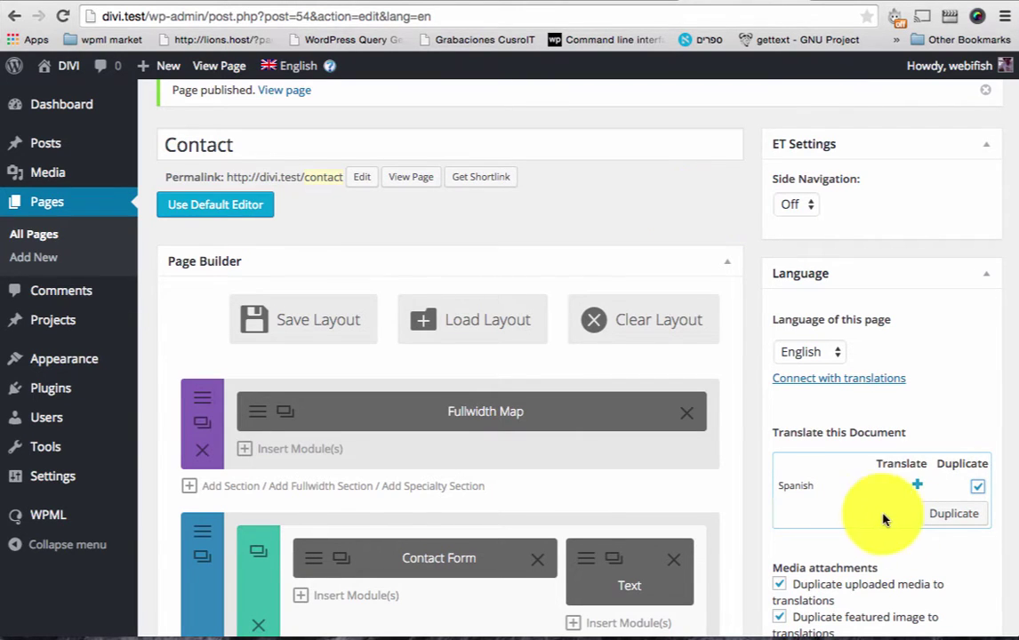
pyautogui.click(935, 519)
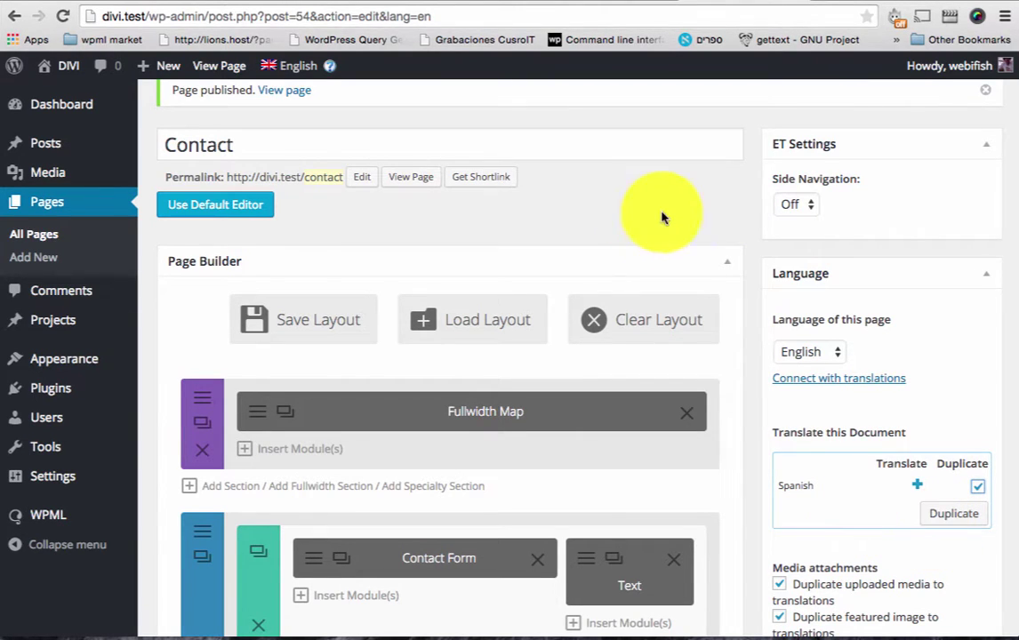
pyautogui.scroll(-1, 664, 216)
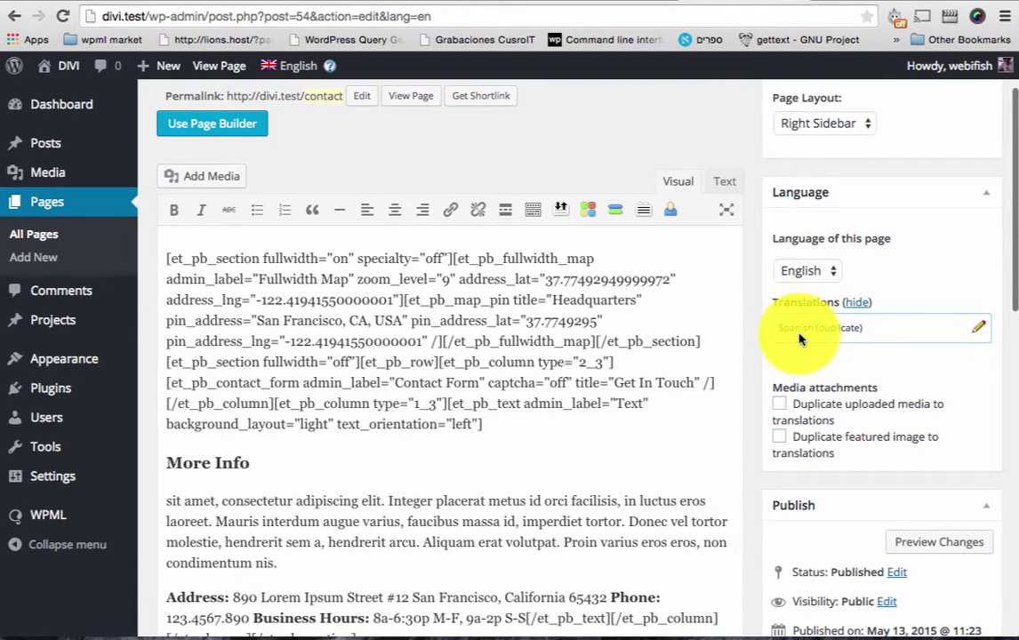
# - Set the Spanish copy to Translate independently and retitle it 'Contacto'
pyautogui.click(976, 335)
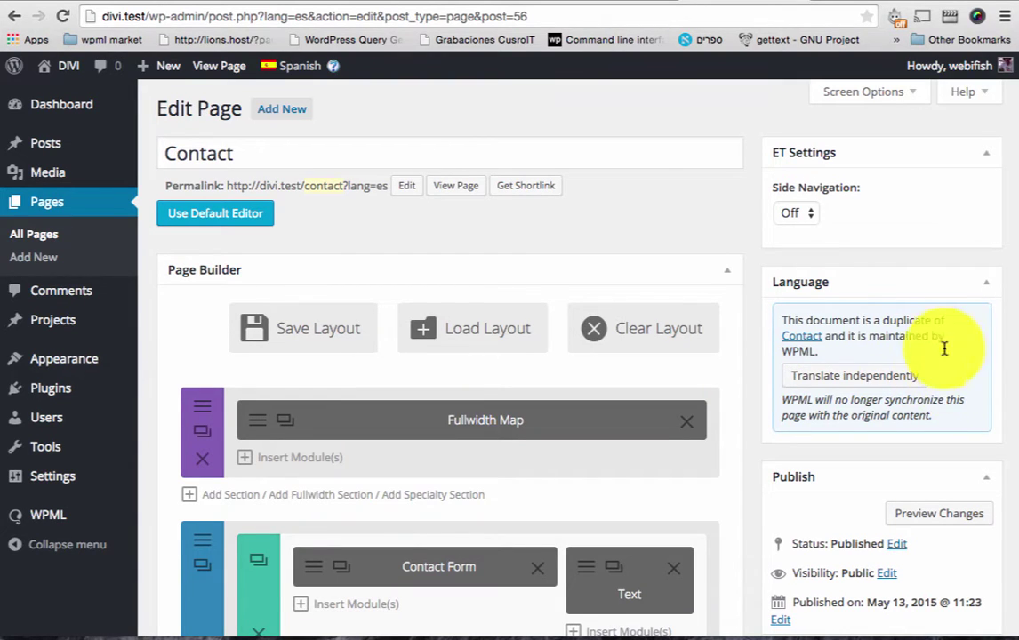
pyautogui.click(869, 376)
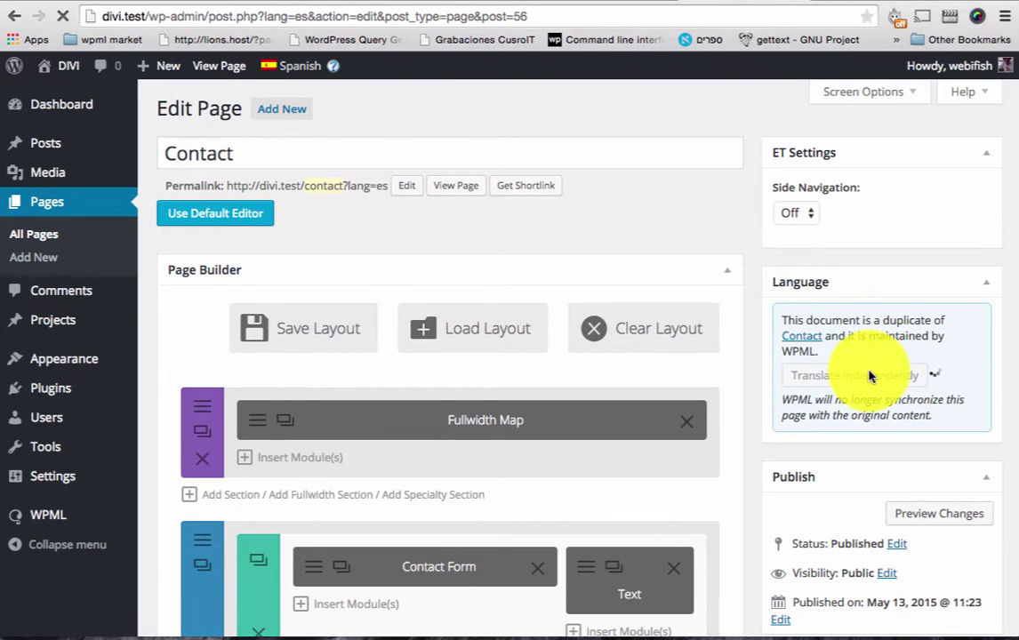
pyautogui.moveTo(272, 77)
pyautogui.click(236, 150)
pyautogui.write('o')
pyautogui.scroll(-1, 387, 234)
pyautogui.scroll(-3, 388, 234)
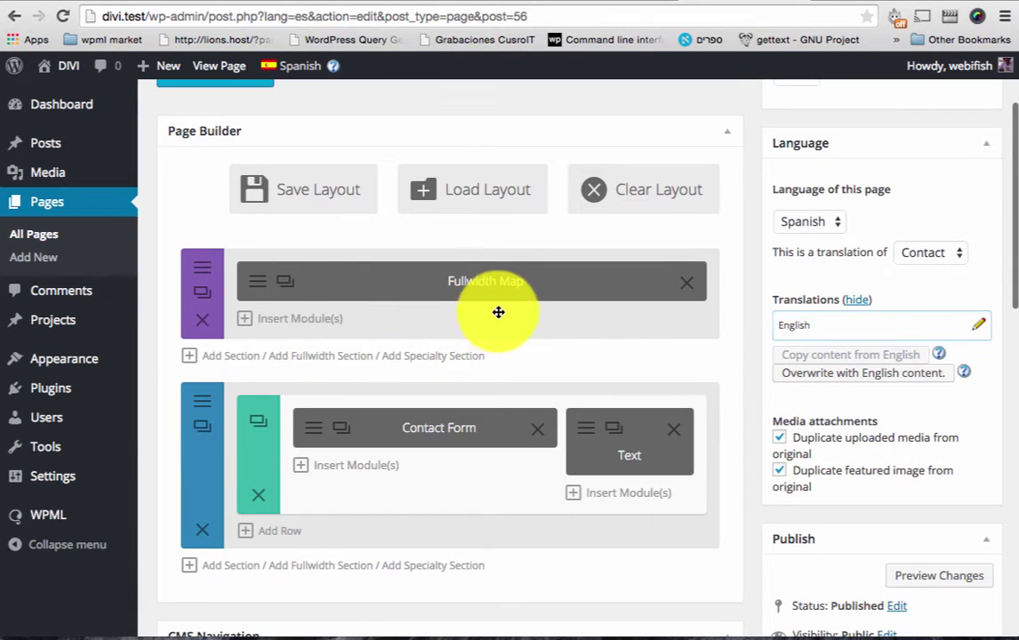
# - Retitle the Fullwidth Map's Headquarters pin to 'Oficina Central' and save the map module
pyautogui.click(260, 284)
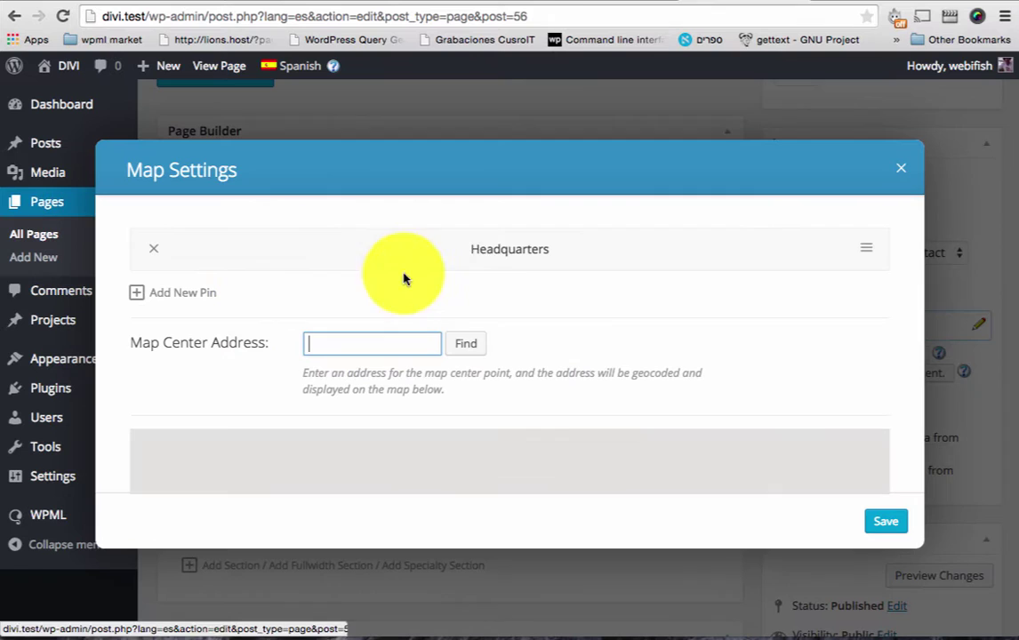
pyautogui.click(868, 257)
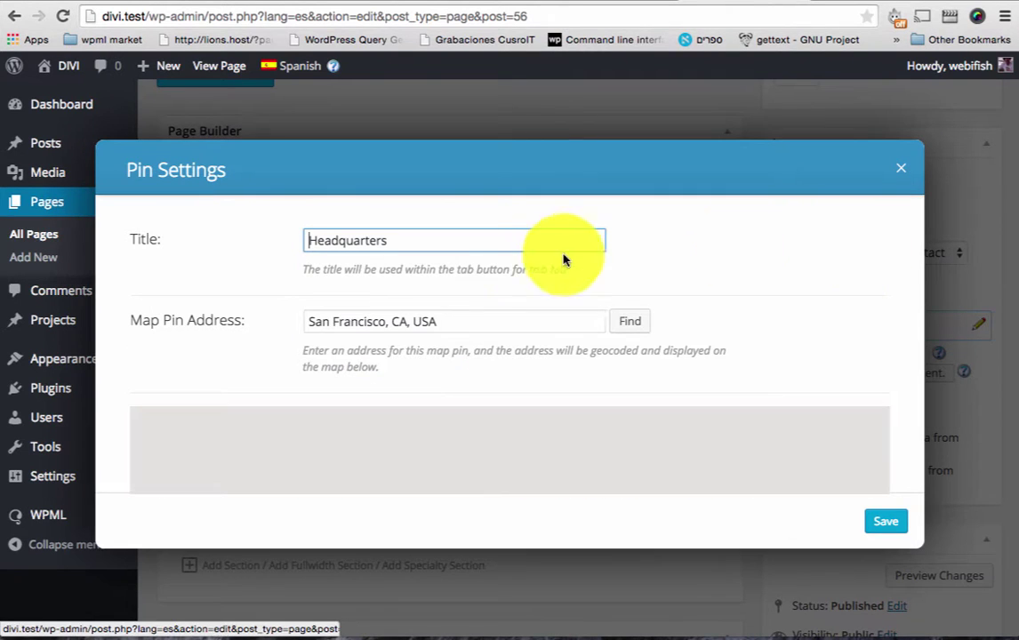
pyautogui.doubleClick(488, 238)
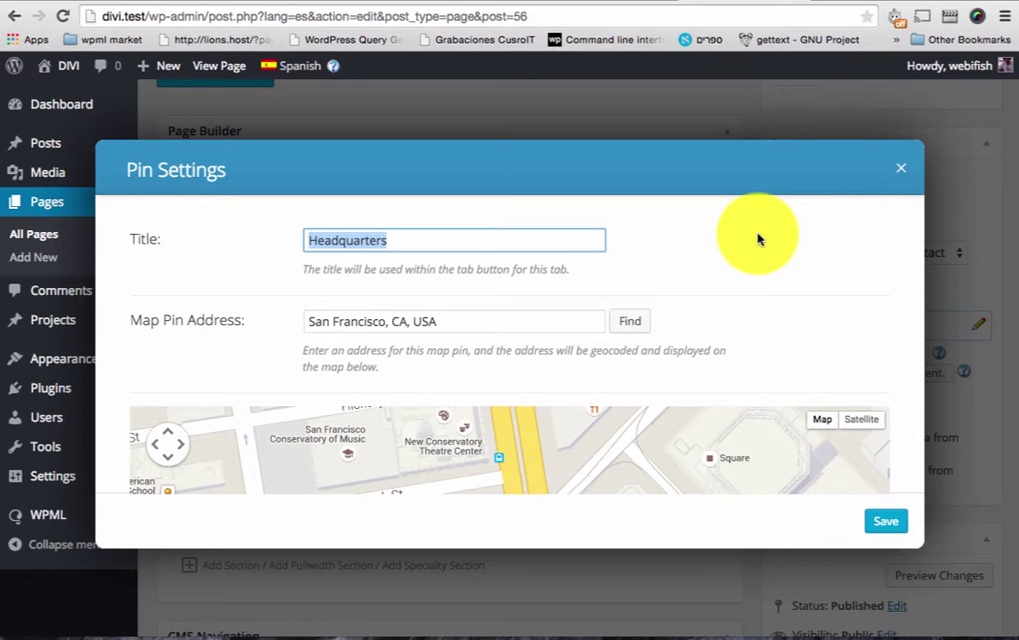
pyautogui.write('Oficina Central')
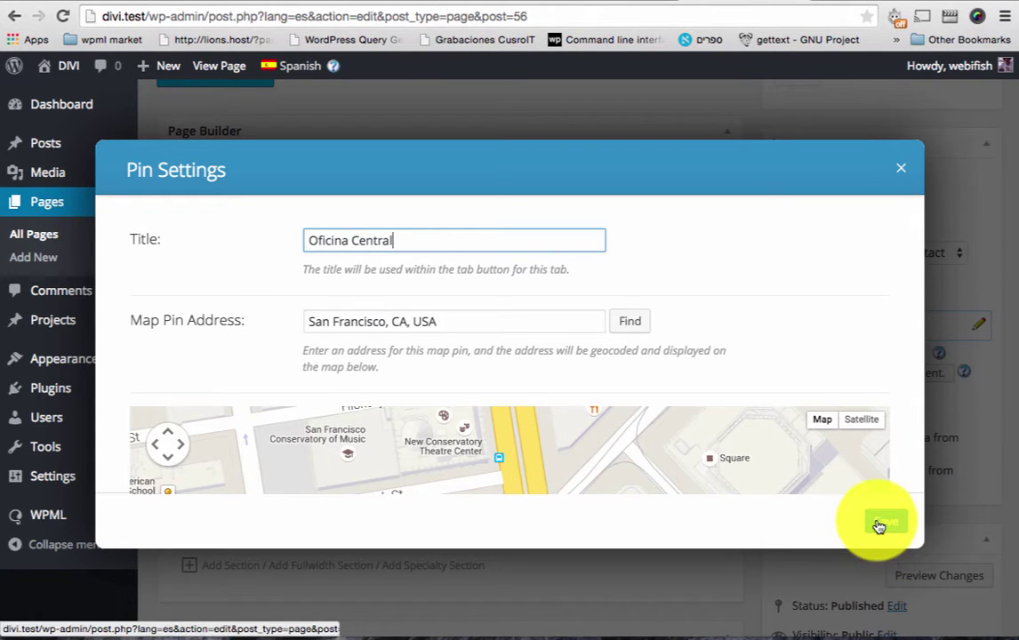
pyautogui.click(880, 524)
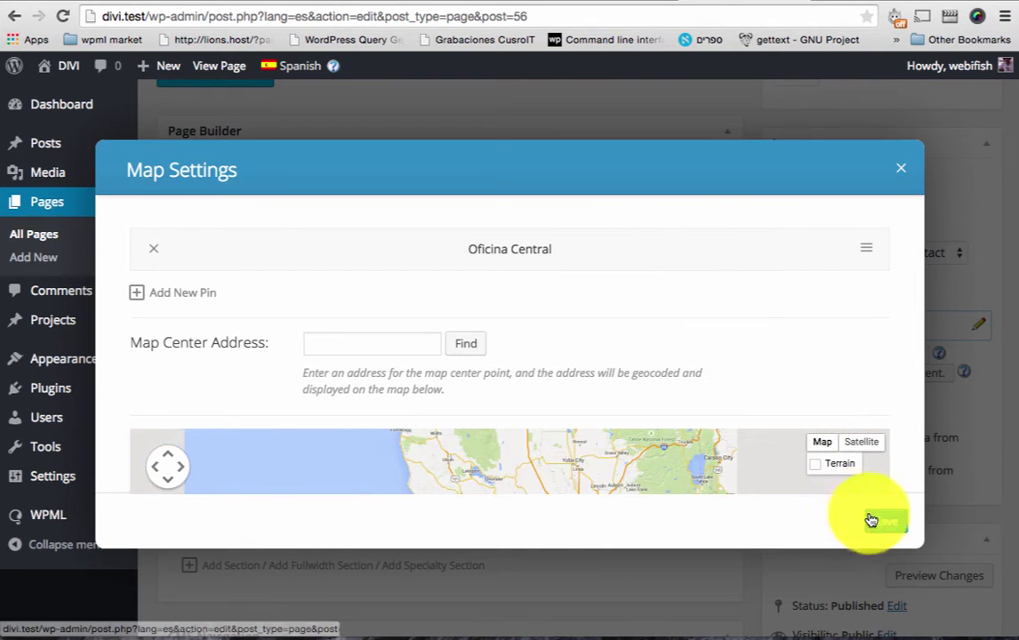
pyautogui.click(878, 524)
# - Replace the Contact Form title 'Get In Touch' with 'Pongase en Contacto' and save
pyautogui.scroll(-2, 627, 391)
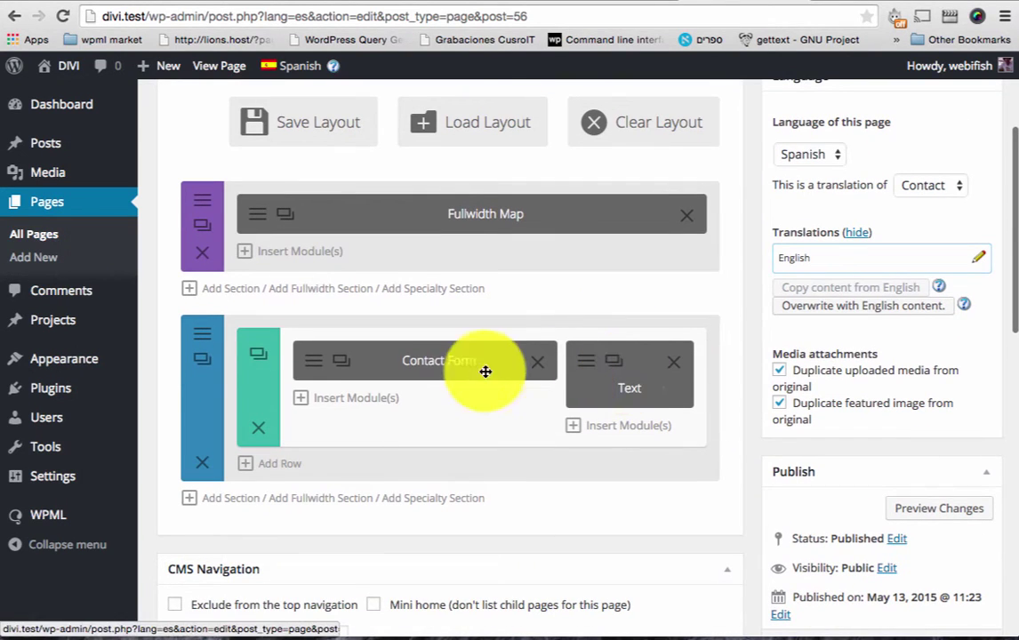
pyautogui.click(312, 369)
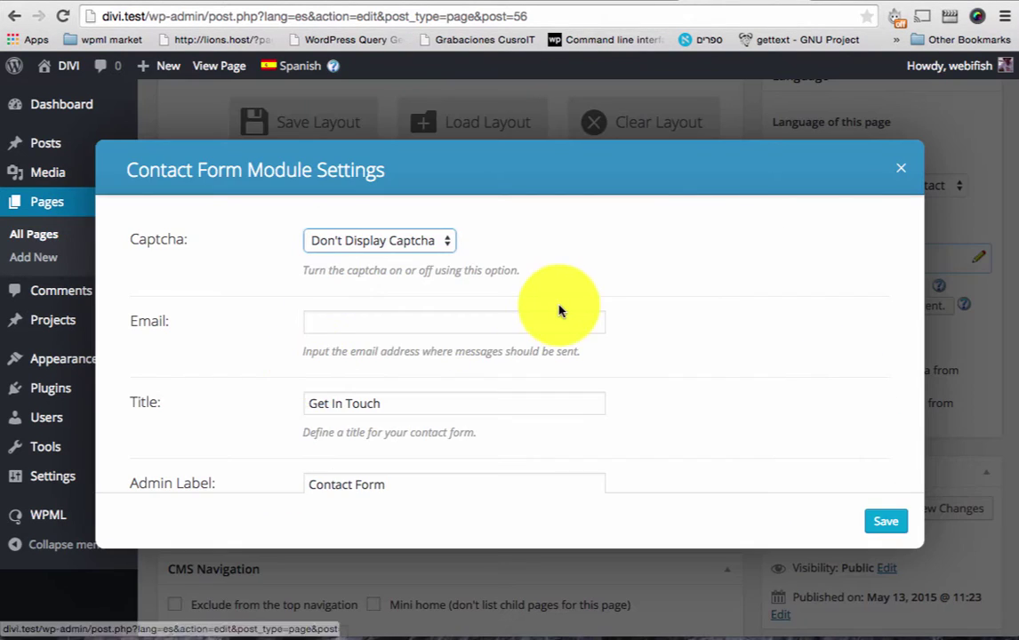
pyautogui.scroll(-3, 557, 307)
pyautogui.scroll(-2, 559, 309)
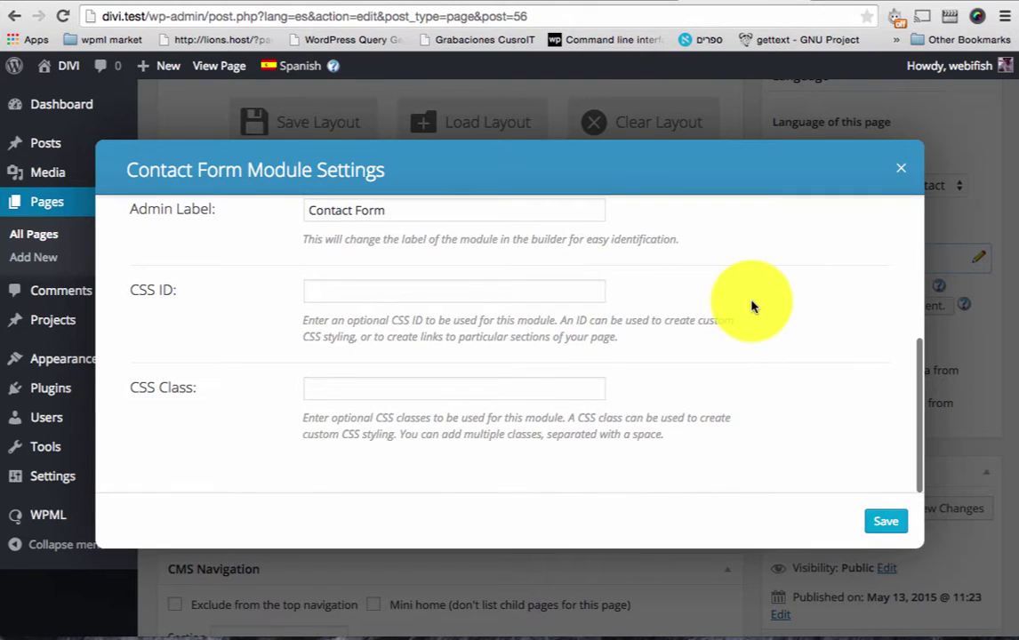
pyautogui.scroll(5, 751, 307)
pyautogui.scroll(-5, 751, 306)
pyautogui.scroll(5, 751, 305)
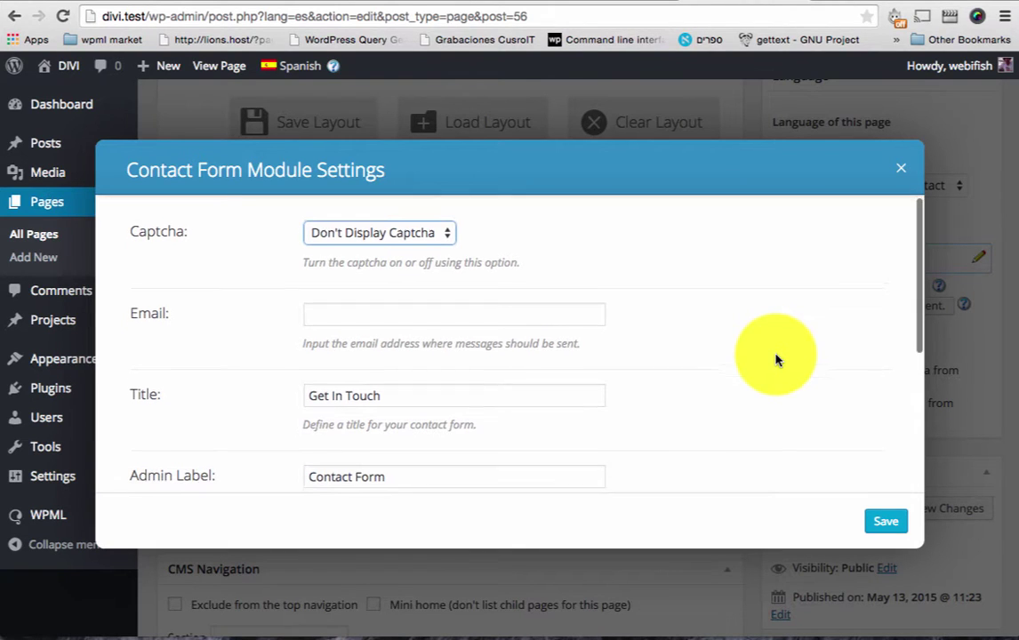
pyautogui.scroll(-2, 775, 359)
pyautogui.scroll(2, 775, 359)
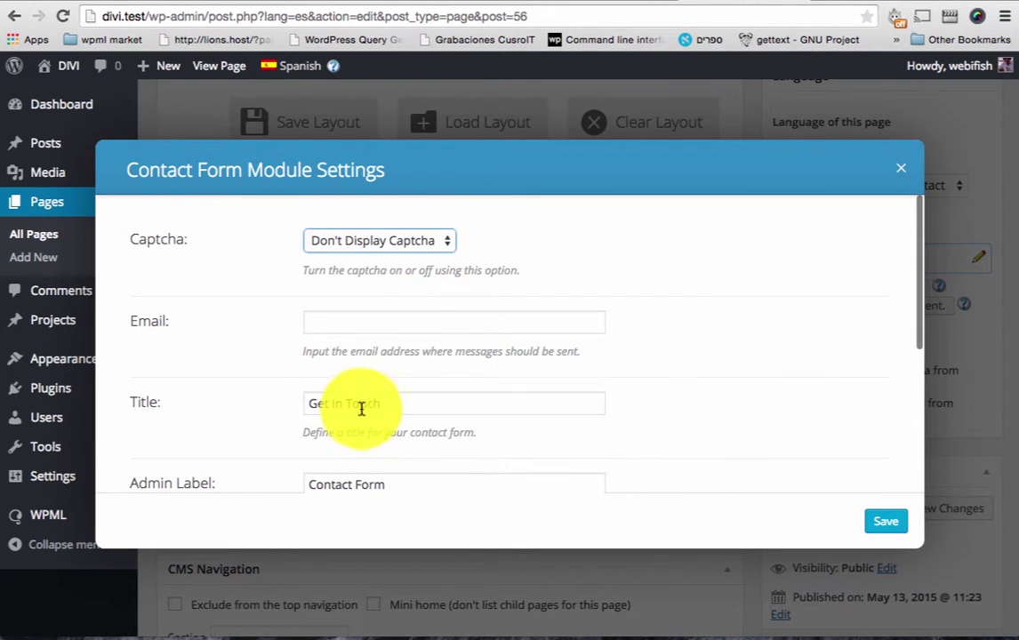
pyautogui.tripleClick(362, 406)
pyautogui.write('Pongas')
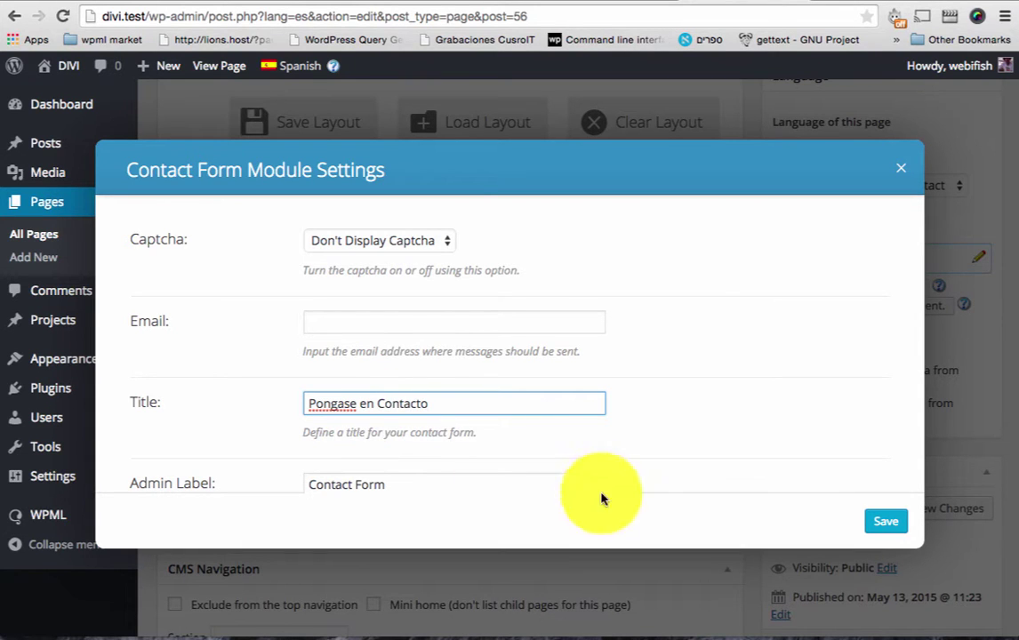
pyautogui.click(864, 521)
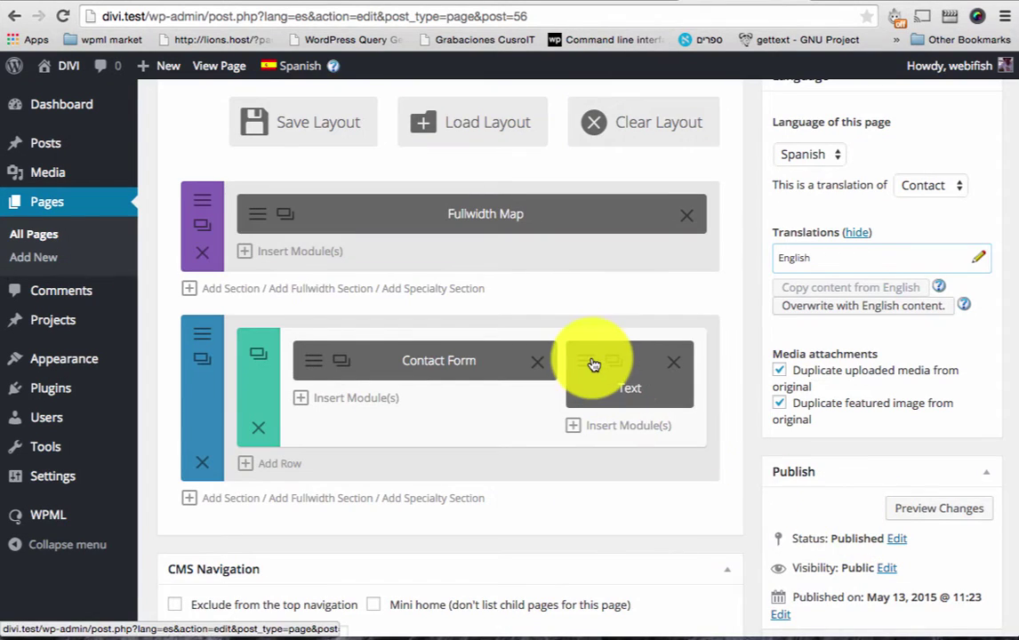
# - Translate the text module to 'Mas Informacion', 'Direccion', 'Tlf:' and 'Horario', then save it
pyautogui.click(591, 361)
pyautogui.scroll(-3, 656, 357)
pyautogui.scroll(-2, 656, 357)
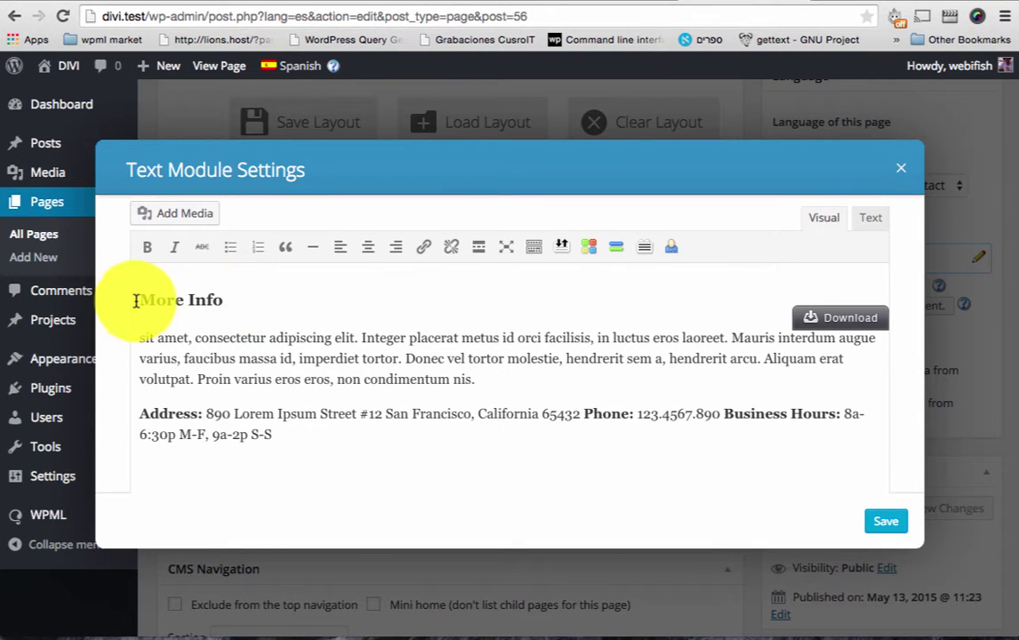
pyautogui.click(136, 301)
pyautogui.write('Mas Informacion')
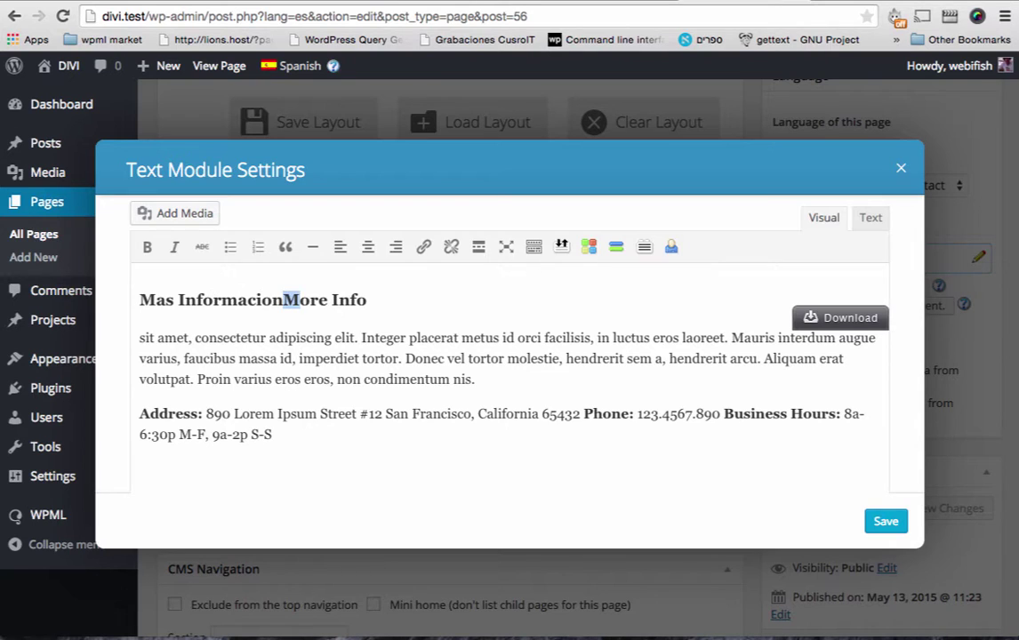
pyautogui.press('BackSpace')
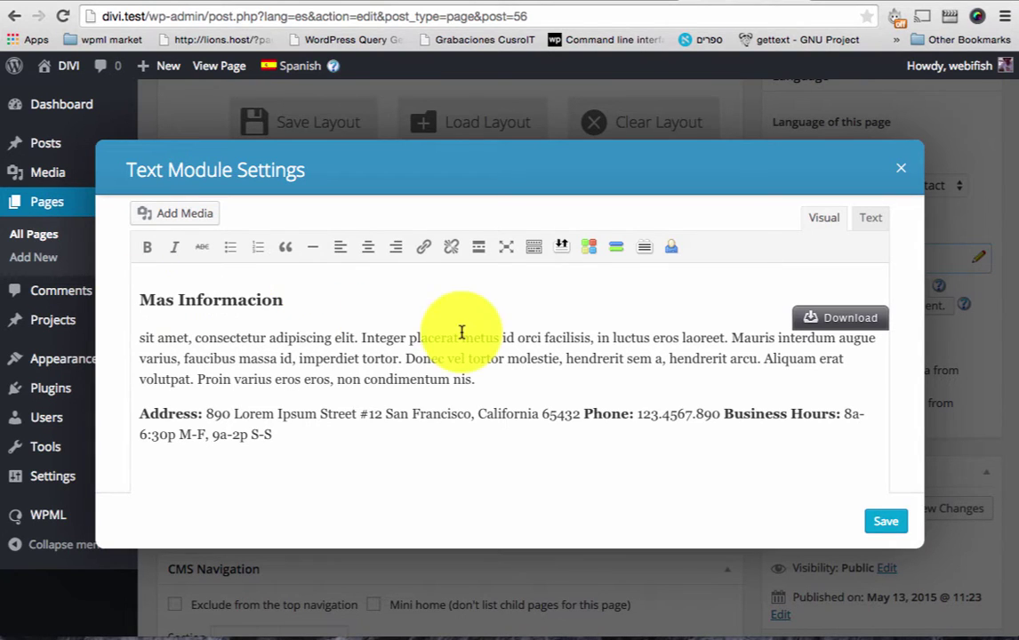
pyautogui.doubleClick(156, 410)
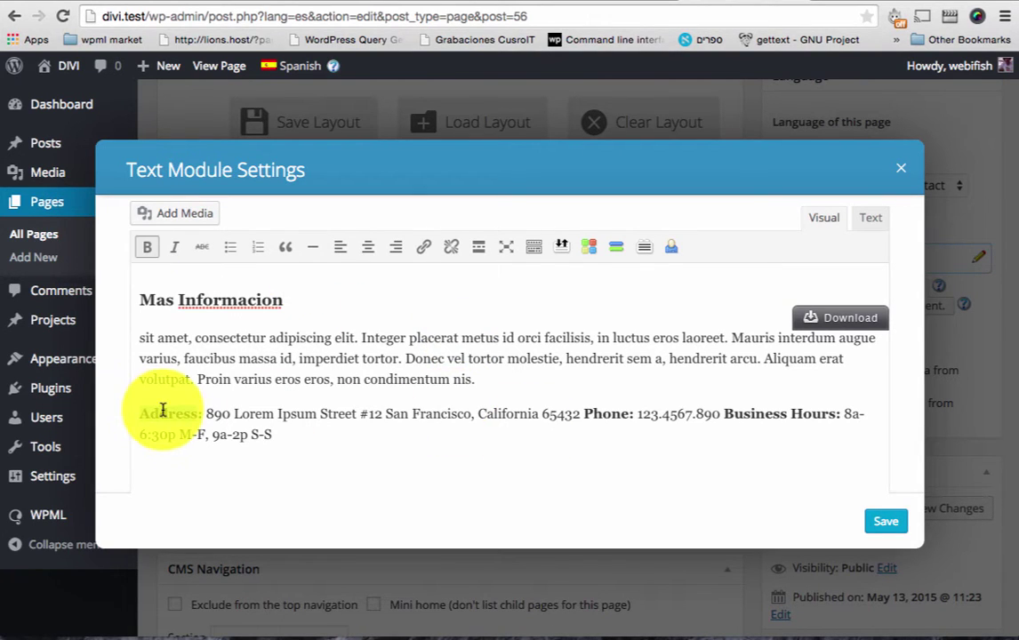
pyautogui.write('Direccion')
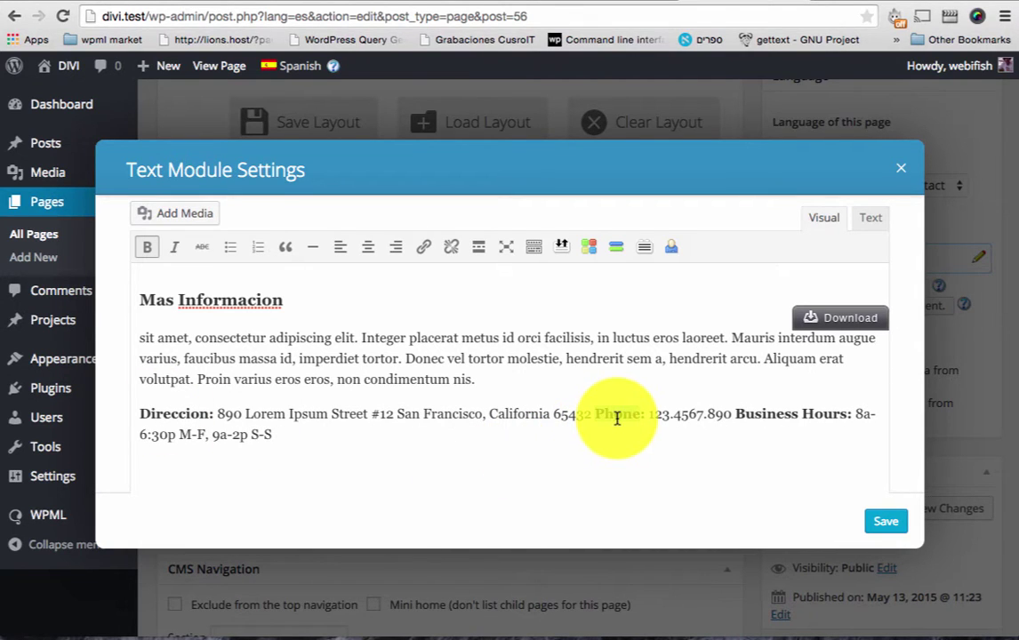
pyautogui.write('Tlf:')
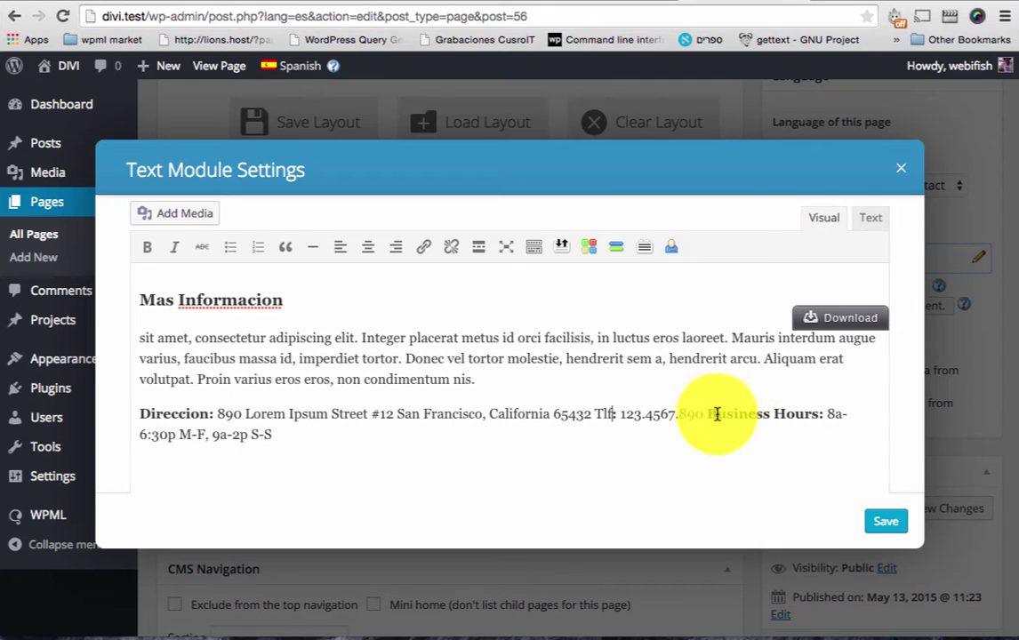
pyautogui.moveTo(711, 415); pyautogui.dragTo(814, 419)
pyautogui.write('Horario')
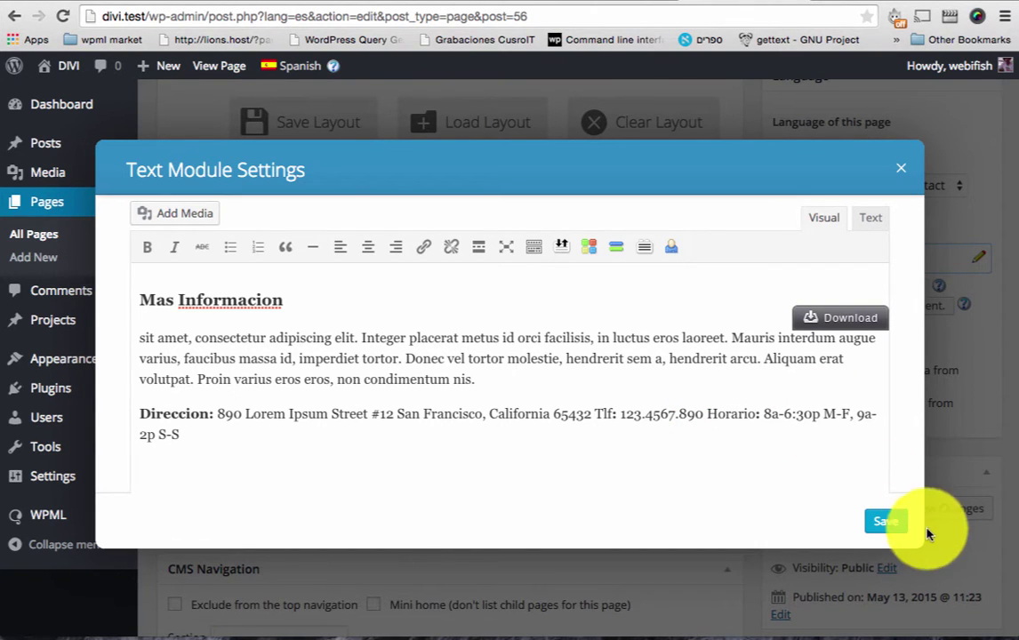
pyautogui.click(892, 529)
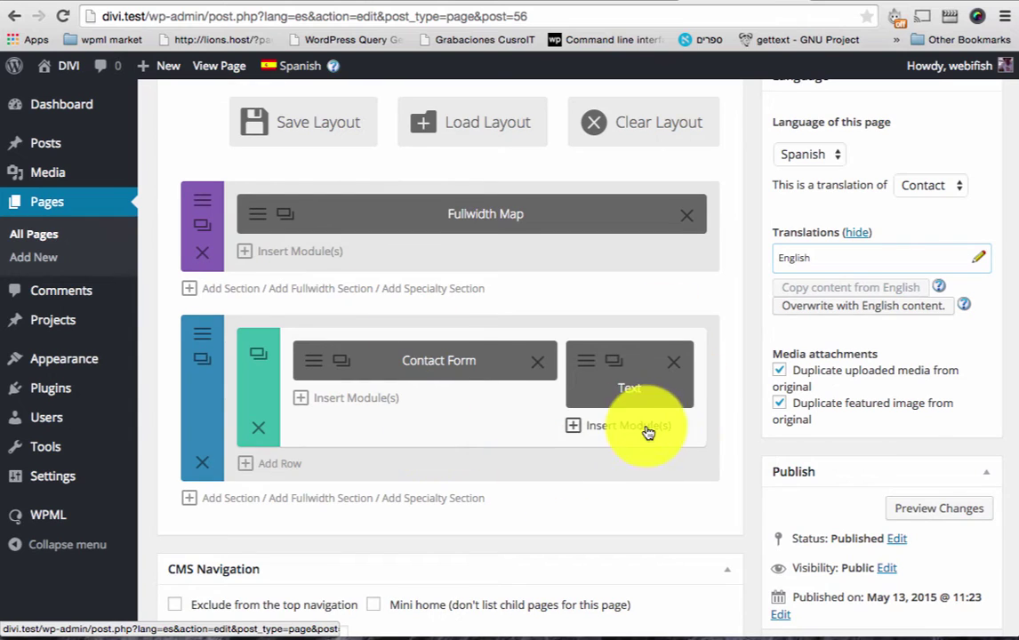
# - Update the Spanish Contacto page
pyautogui.scroll(-3, 646, 432)
pyautogui.scroll(1, 647, 432)
pyautogui.click(986, 560)
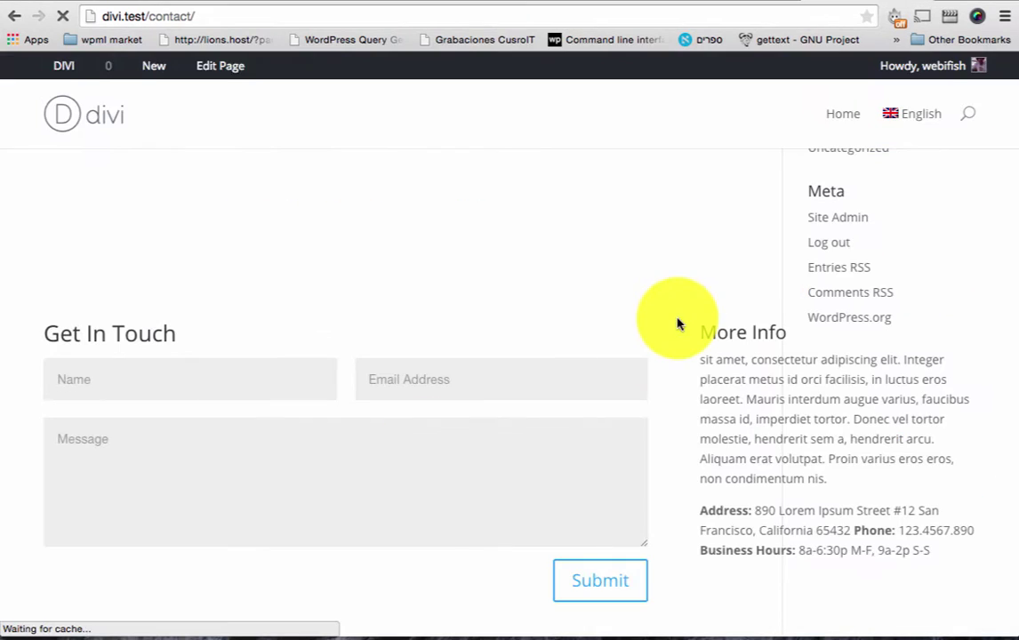
pyautogui.scroll(-2, 613, 471)
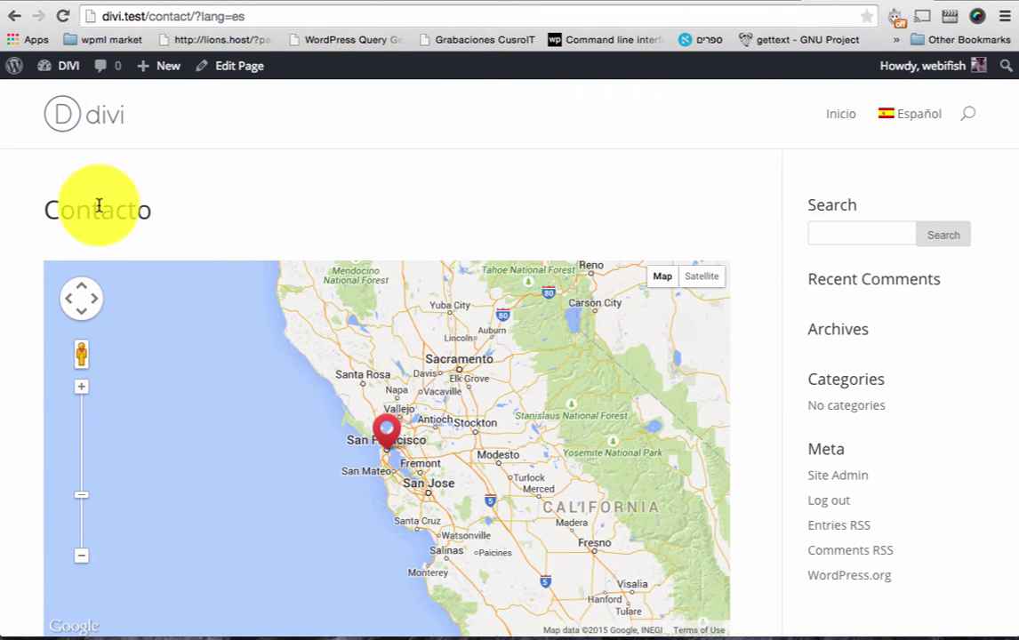
# - Check the live Contacto page's title and its 'Pongase en Contacto' form heading
pyautogui.tripleClick(99, 206)
pyautogui.click(121, 201)
pyautogui.scroll(-5, 989, 413)
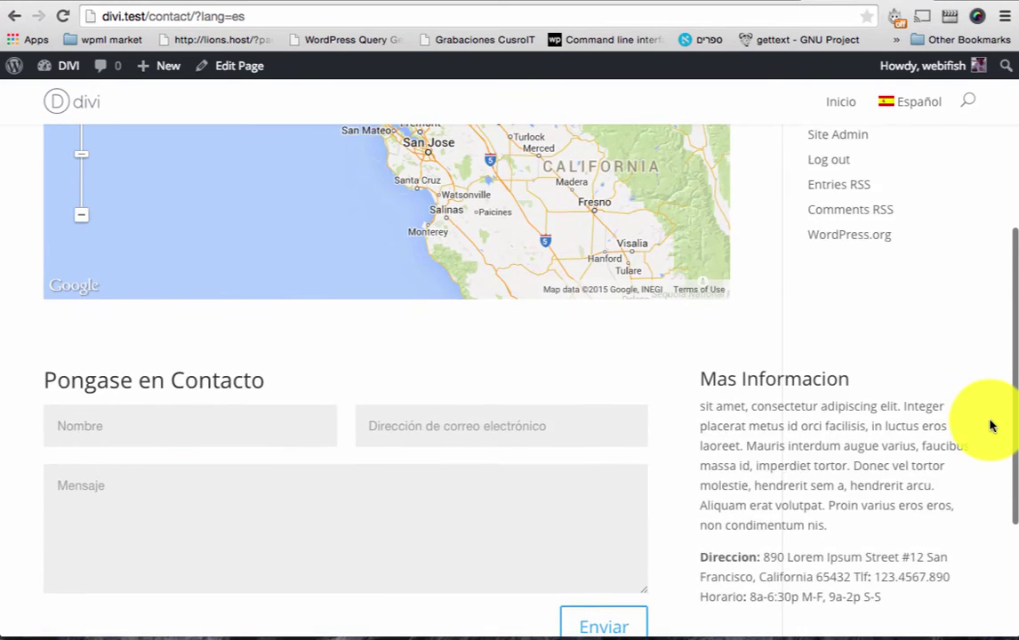
pyautogui.scroll(5, 991, 426)
pyautogui.scroll(-5, 982, 398)
pyautogui.scroll(-1, 980, 397)
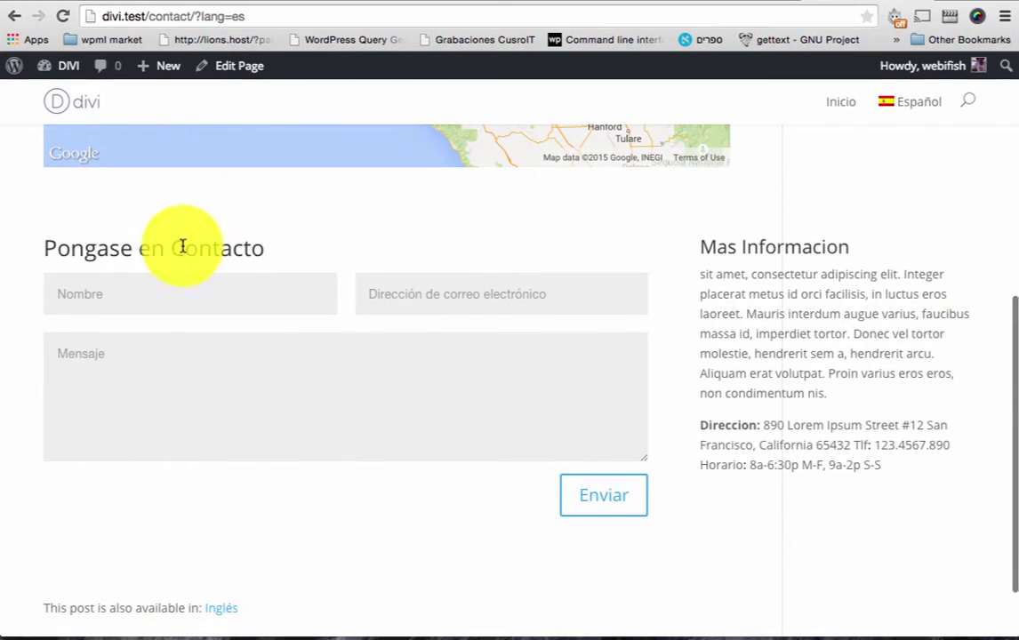
pyautogui.moveTo(57, 248); pyautogui.dragTo(251, 248)
pyautogui.click(722, 252)
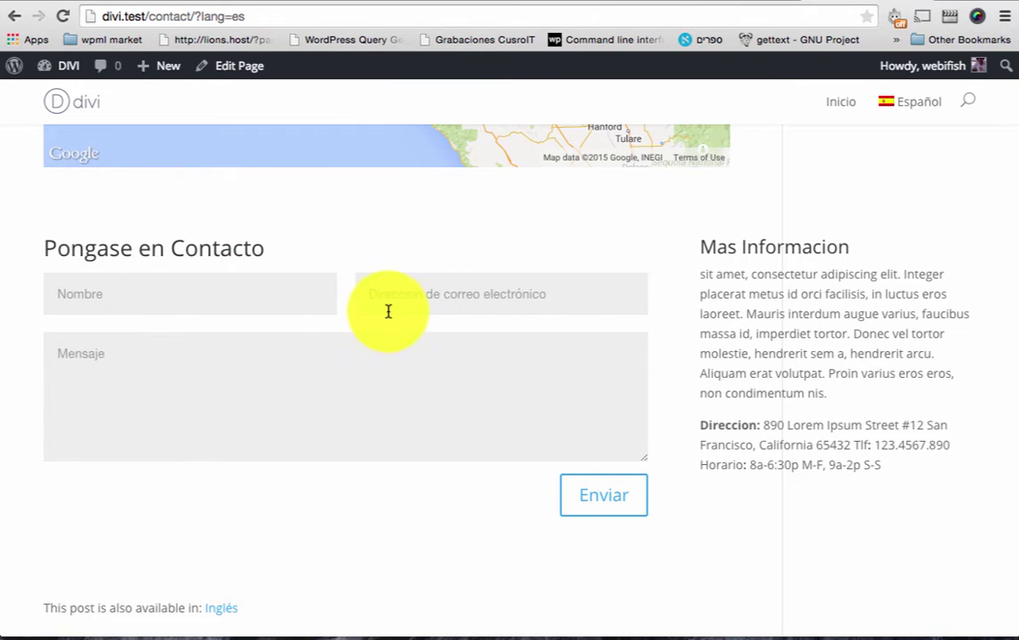
pyautogui.scroll(3, 622, 231)
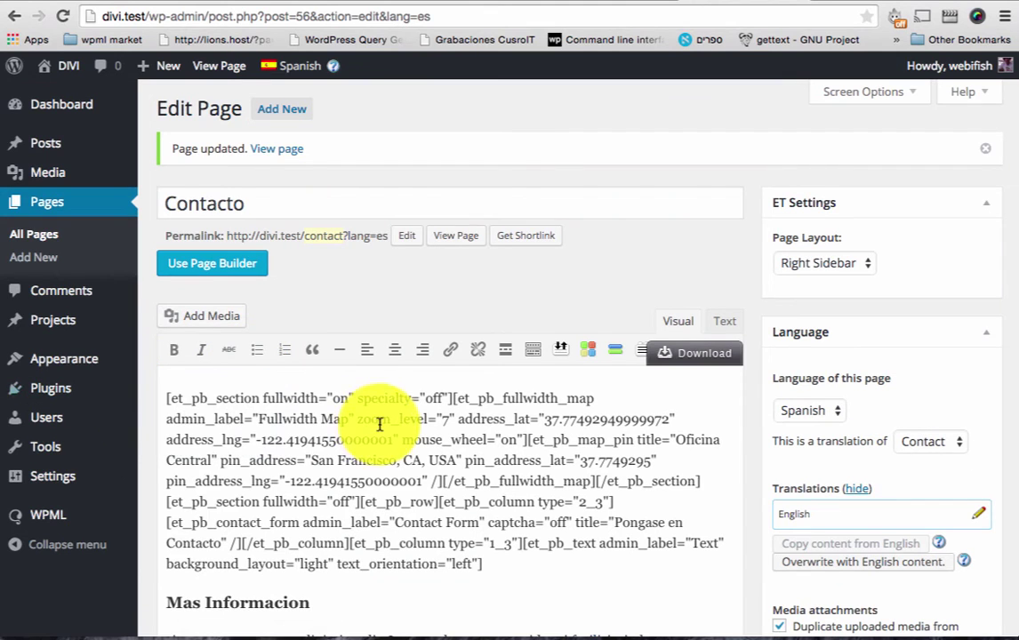
# - In WPML String Translation, search for the string 'Name' with exact matching
pyautogui.moveTo(89, 526)
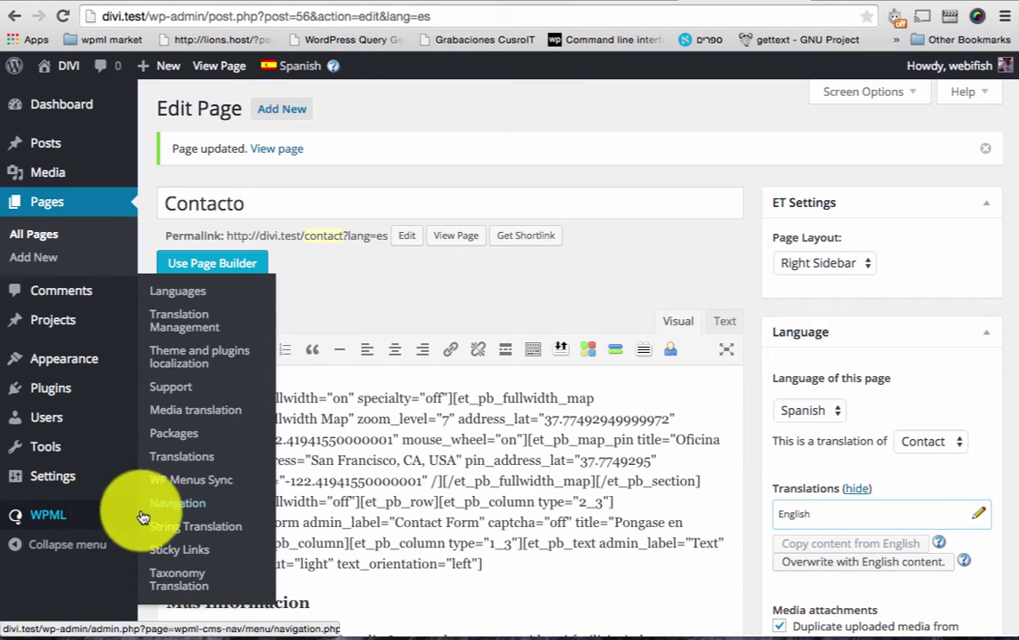
pyautogui.click(187, 529)
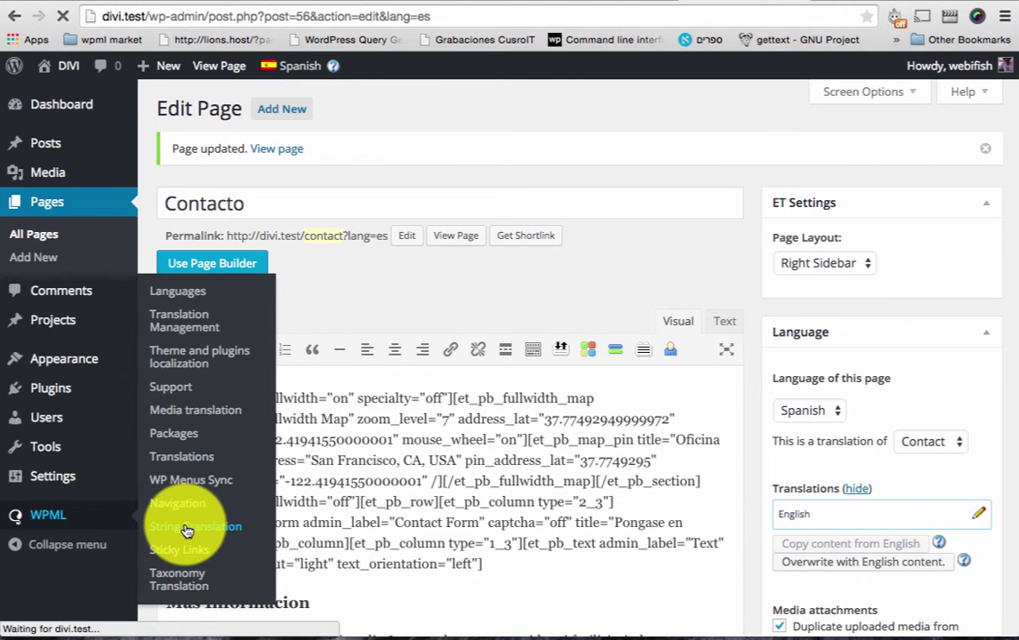
pyautogui.click(285, 174)
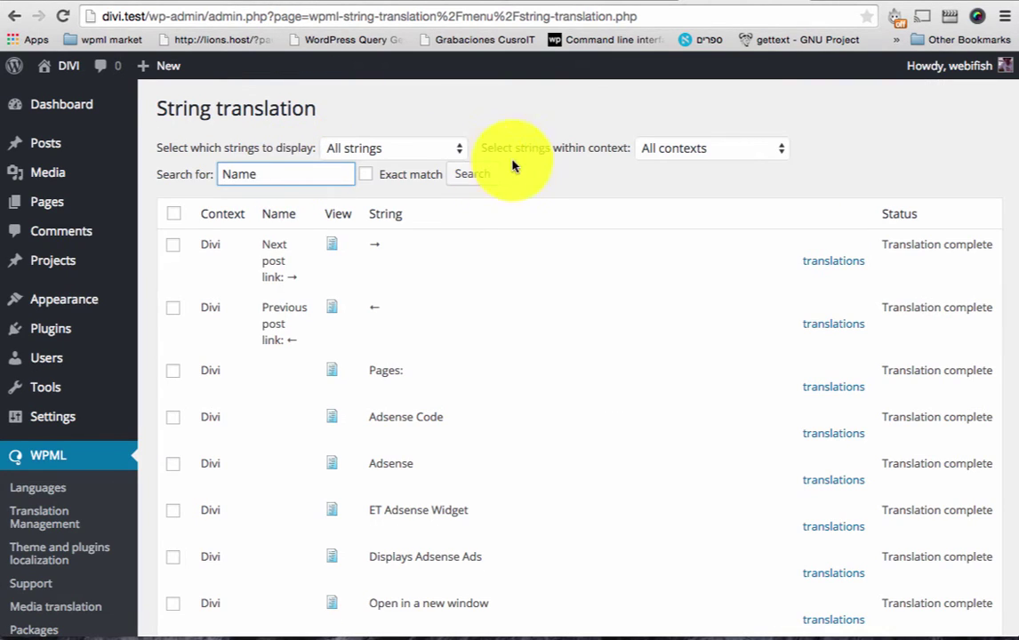
pyautogui.click(468, 174)
pyautogui.click(444, 179)
pyautogui.click(470, 174)
# - Extend the Spanish translation of Name from 'Nombre' to 'Nombre & Apellido'
pyautogui.click(833, 260)
pyautogui.click(437, 304)
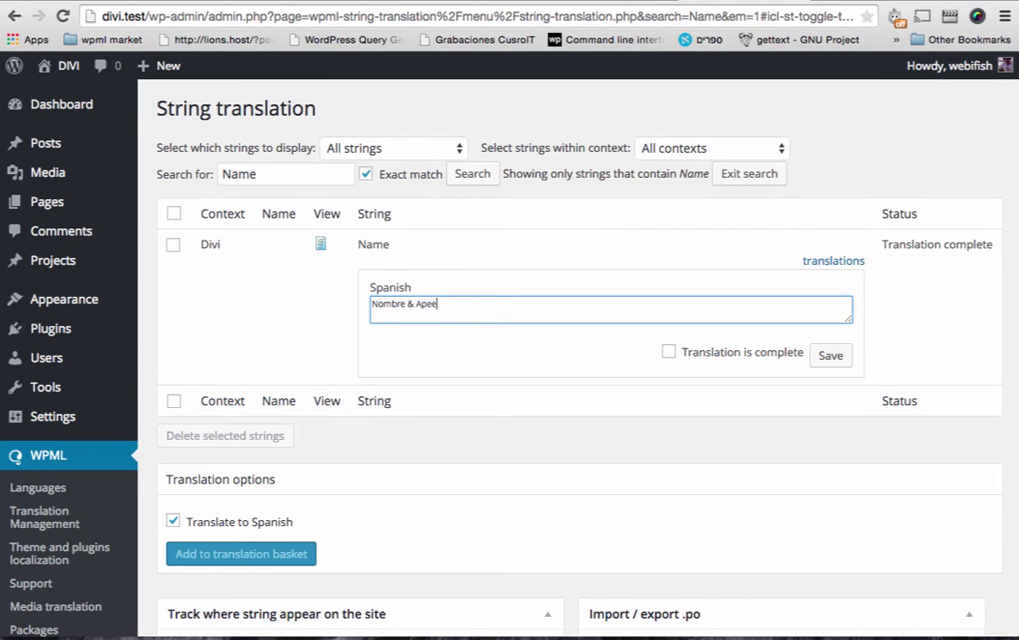
pyautogui.write('& Apeelido')
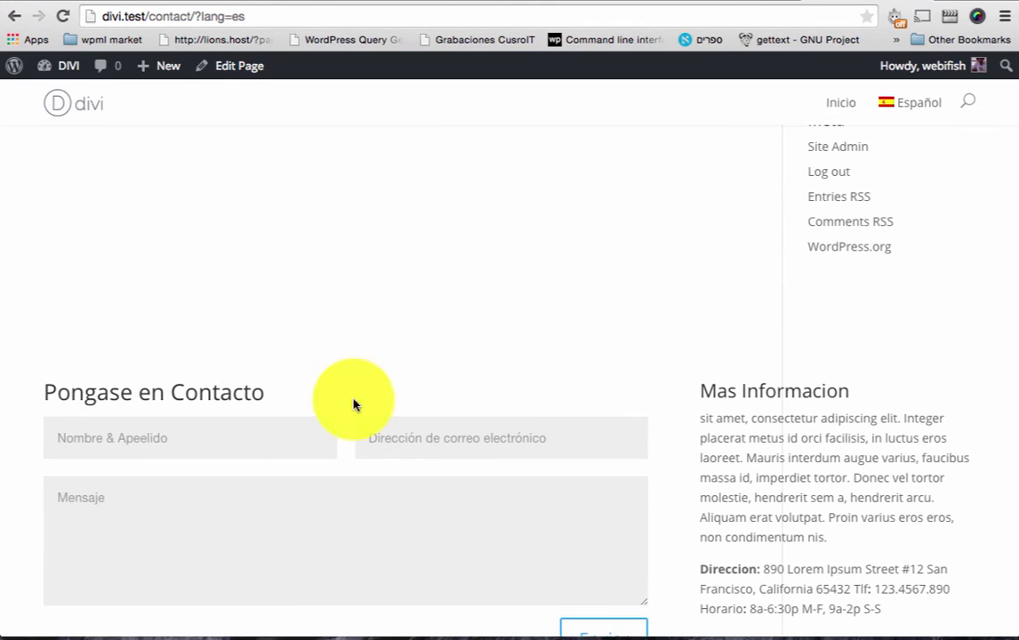
# - Check the 'Nombre & Apellido' placeholder in the form's name field, then return to String Translation
pyautogui.click(172, 435)
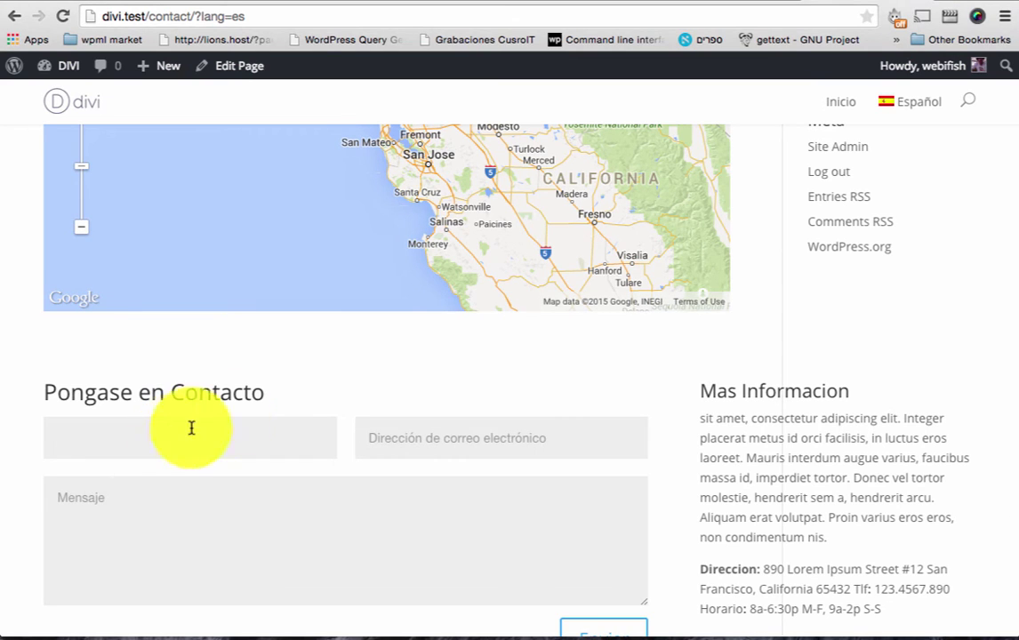
pyautogui.click(302, 371)
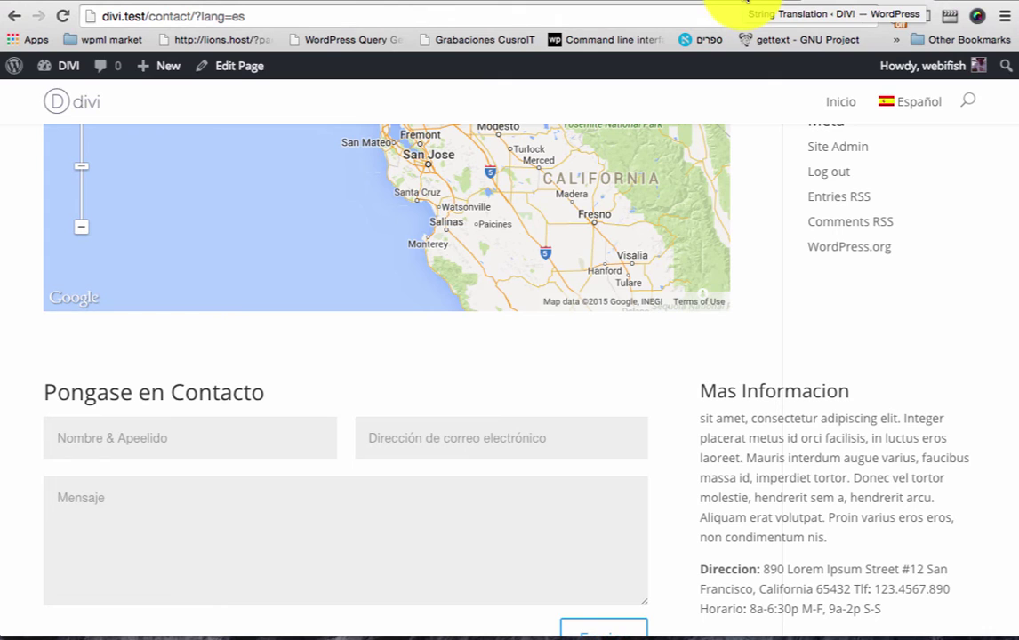
pyautogui.click(734, 12)
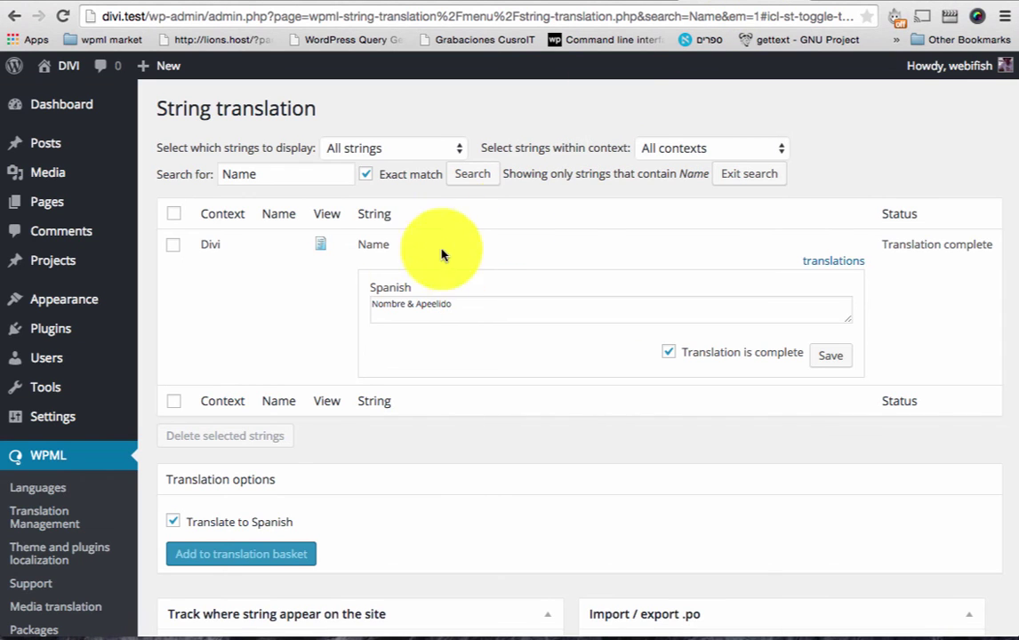
# - Filter strings to the Divi context needing translation and search for 'Submit'
pyautogui.click(675, 150)
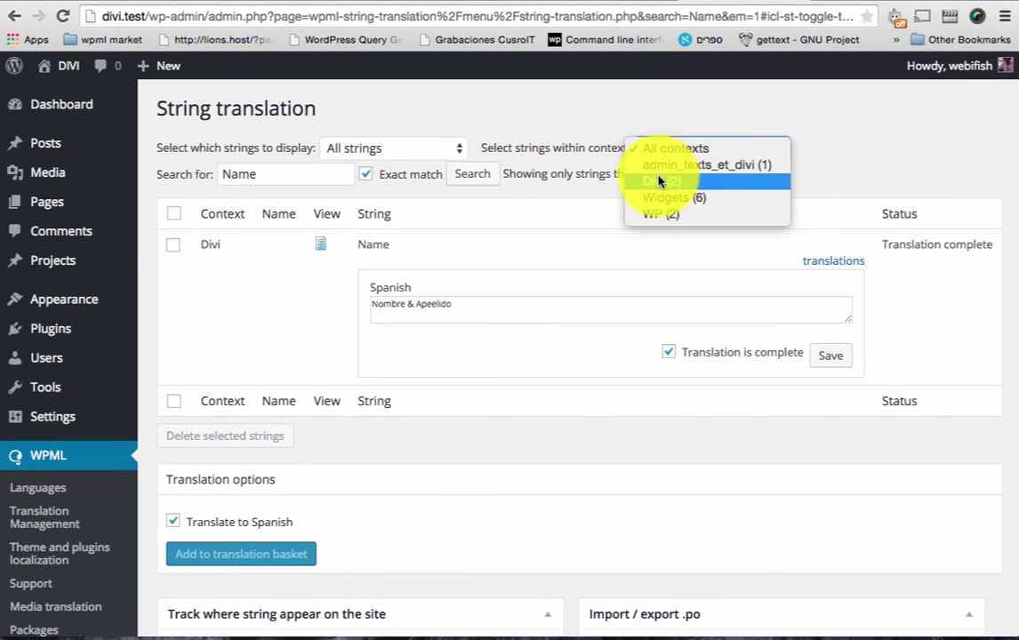
pyautogui.click(662, 184)
pyautogui.click(417, 149)
pyautogui.click(428, 185)
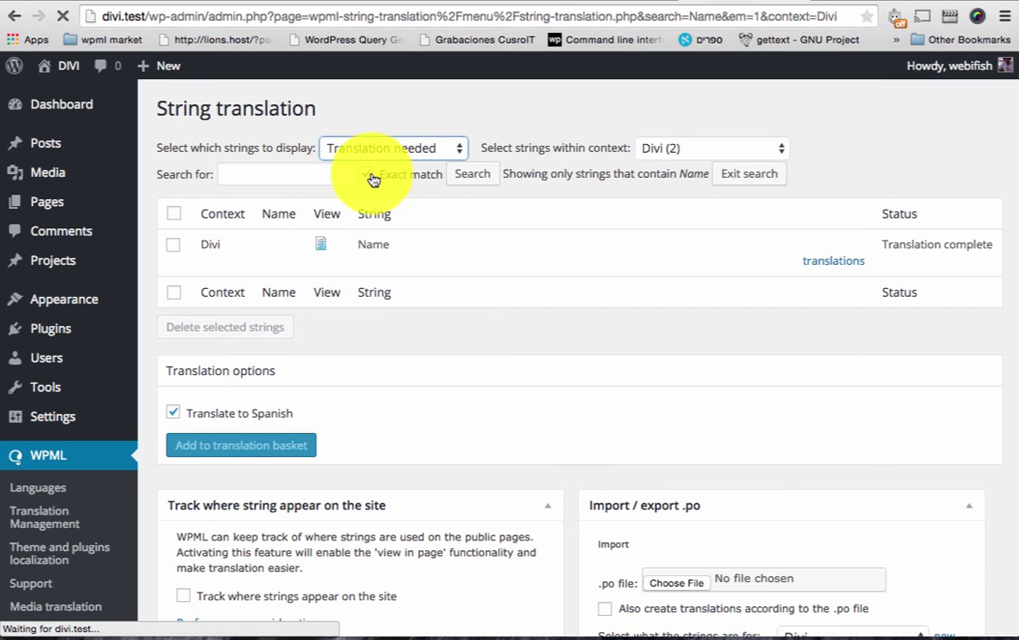
pyautogui.scroll(-2, 659, 289)
pyautogui.scroll(2, 659, 290)
pyautogui.click(252, 173)
pyautogui.write('Sub')
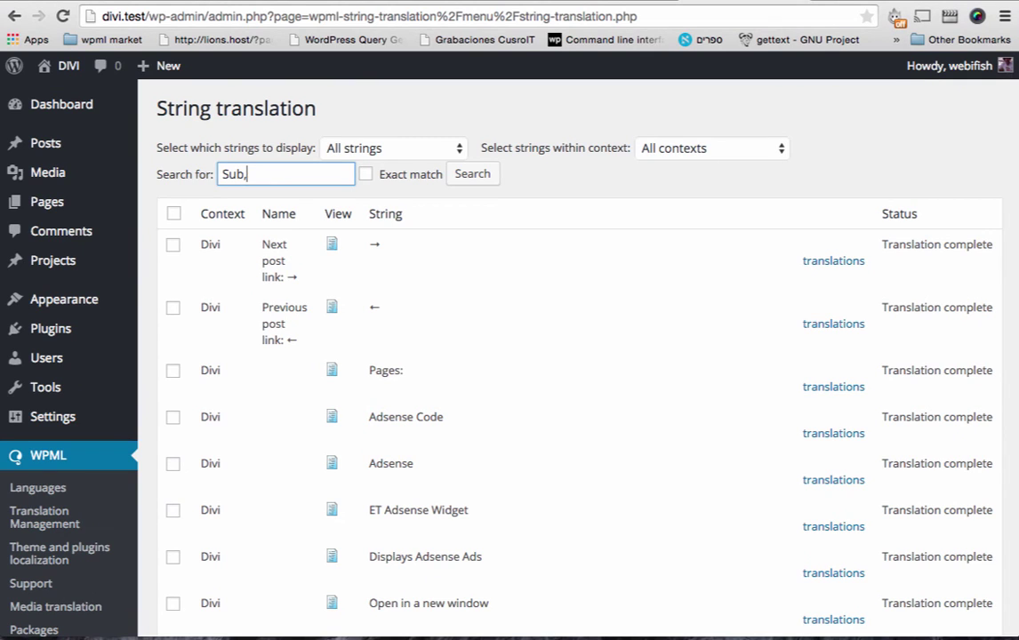
pyautogui.write('mit')
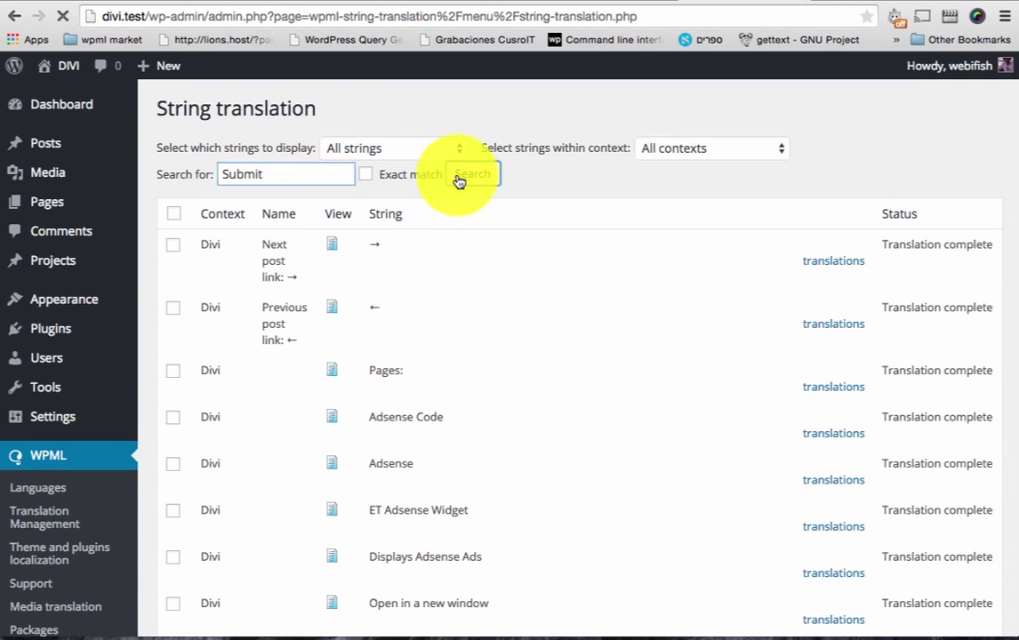
pyautogui.click(459, 177)
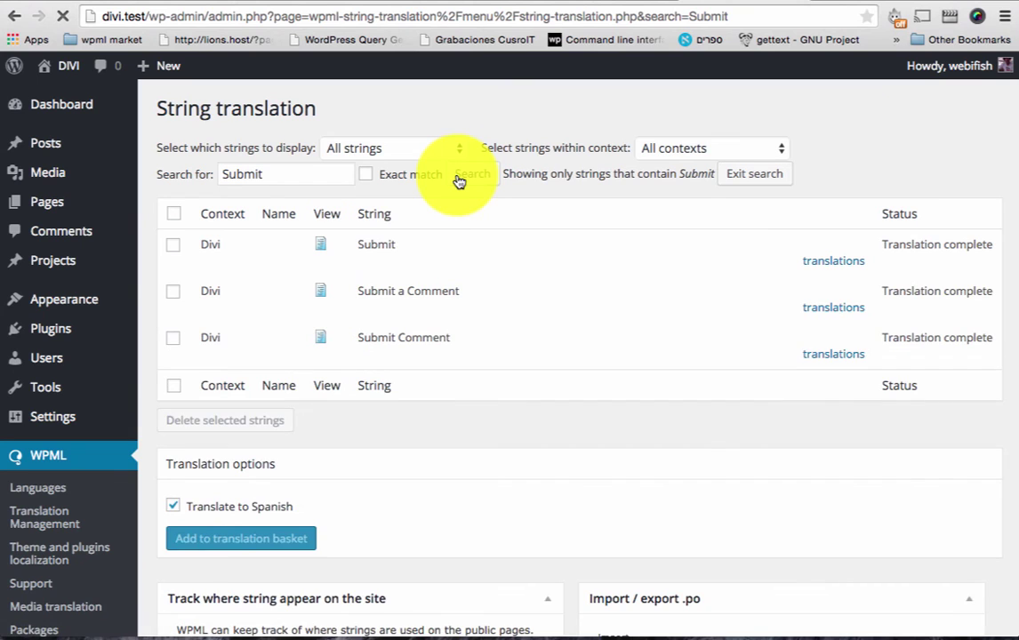
# - Change Submit's Spanish translation to 'Enviar!', mark it complete, save, and reload the Contacto page
pyautogui.click(805, 263)
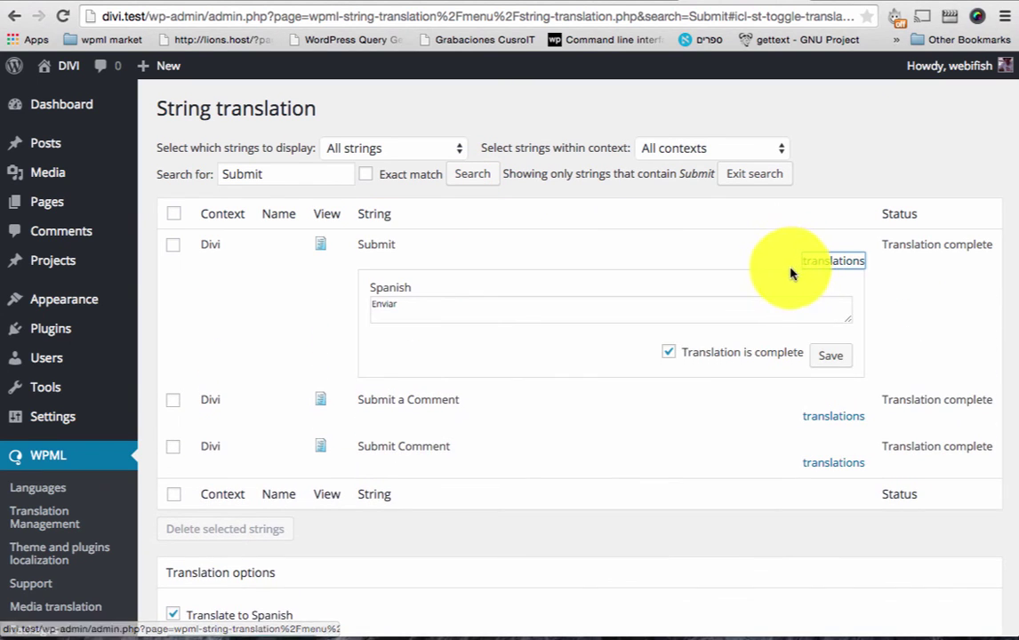
pyautogui.doubleClick(559, 309)
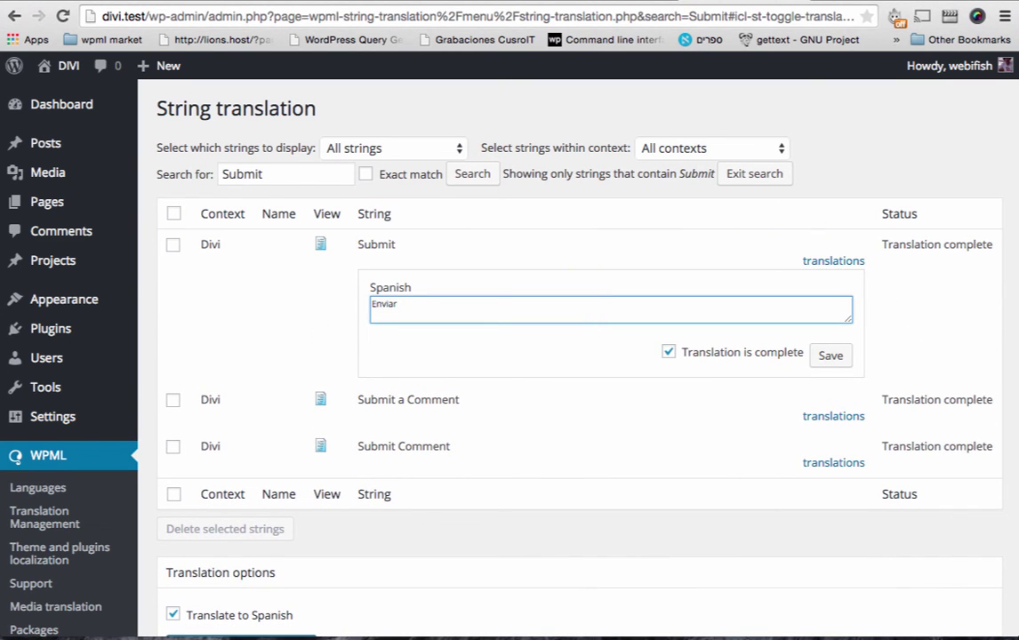
pyautogui.write('!')
pyautogui.click(770, 353)
pyautogui.click(831, 363)
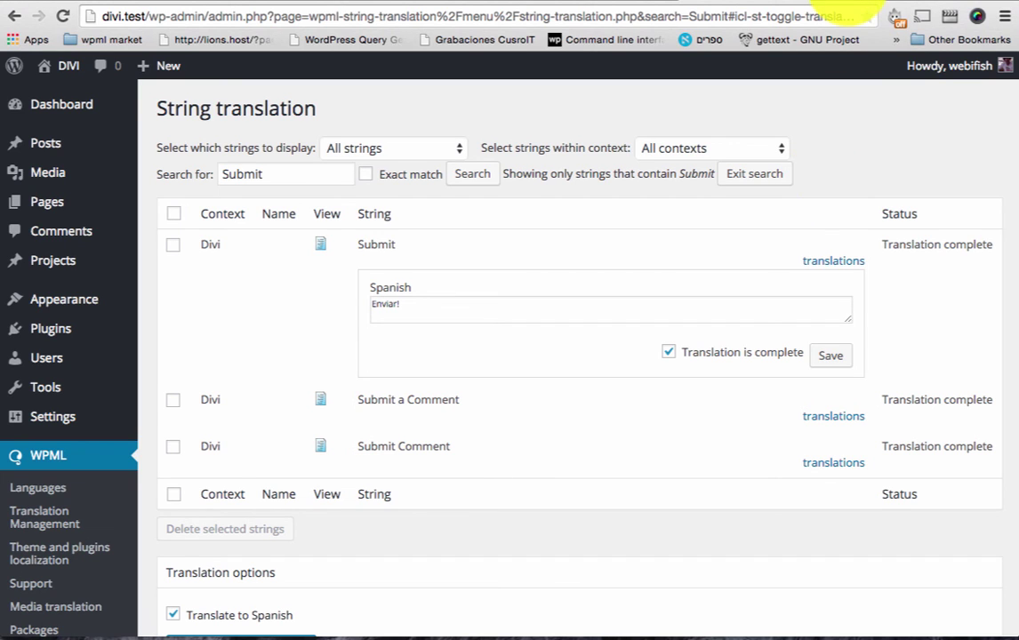
pyautogui.click(845, 5)
pyautogui.press('super+r')
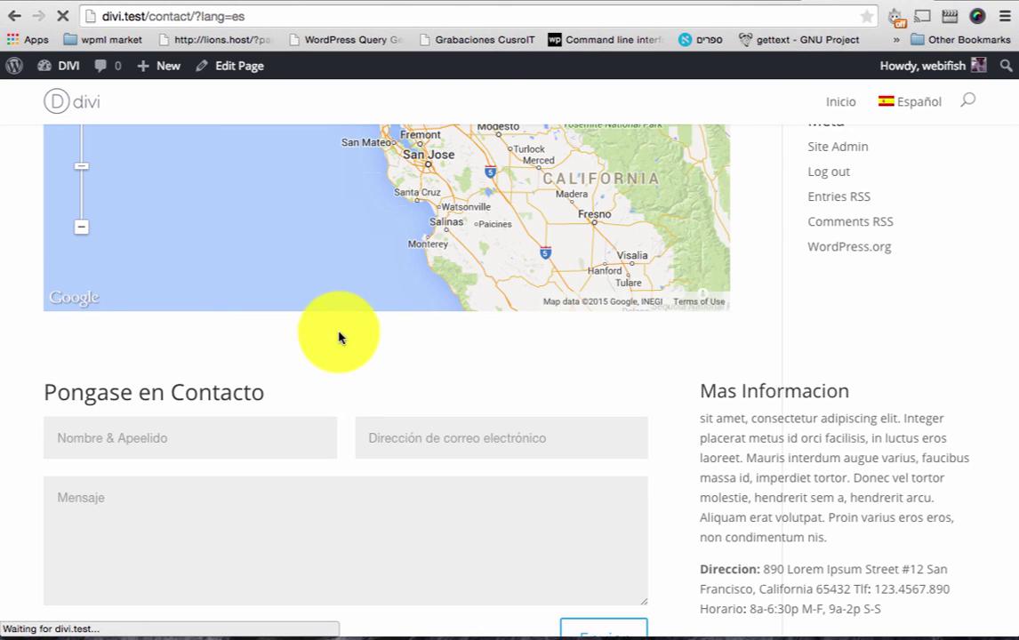